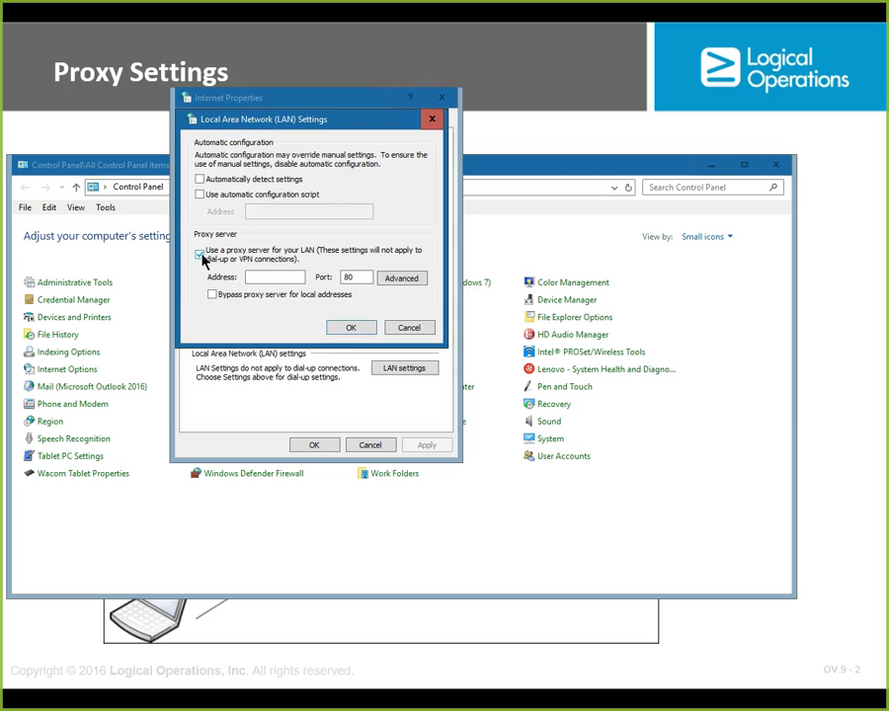
Enable a LAN proxy server that bypasses local addresses and bring up its Advanced per-protocol settings.
{"action": "left_click", "coordinate": [250, 276]}
{"action": "left_click", "coordinate": [401, 276]}
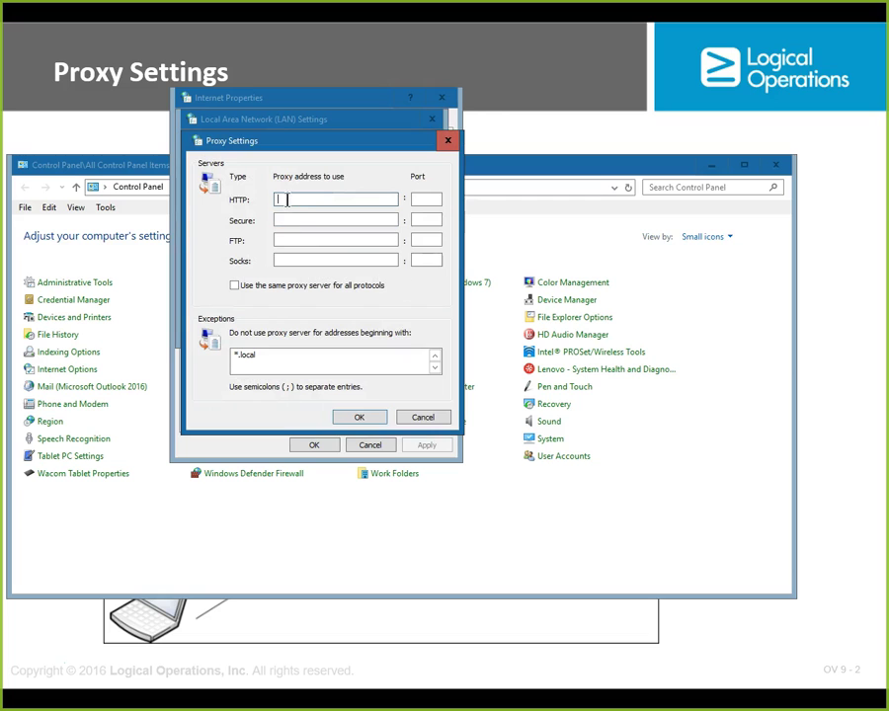
Check the per-protocol proxy servers, cancel the LAN Settings changes, and reopen LAN settings.
{"action": "left_click", "coordinate": [449, 144]}
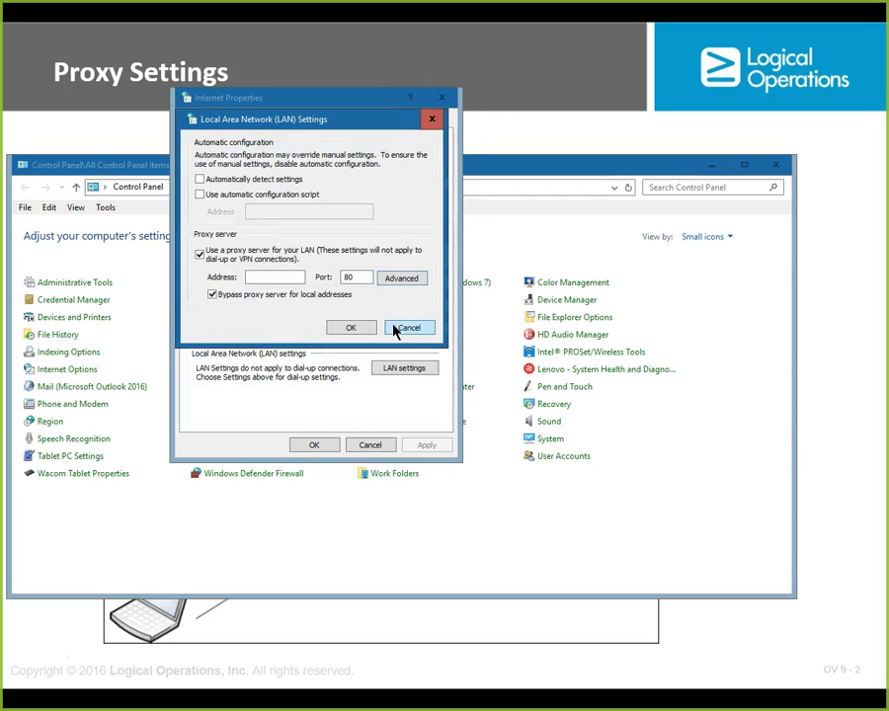
{"action": "left_click", "coordinate": [400, 280]}
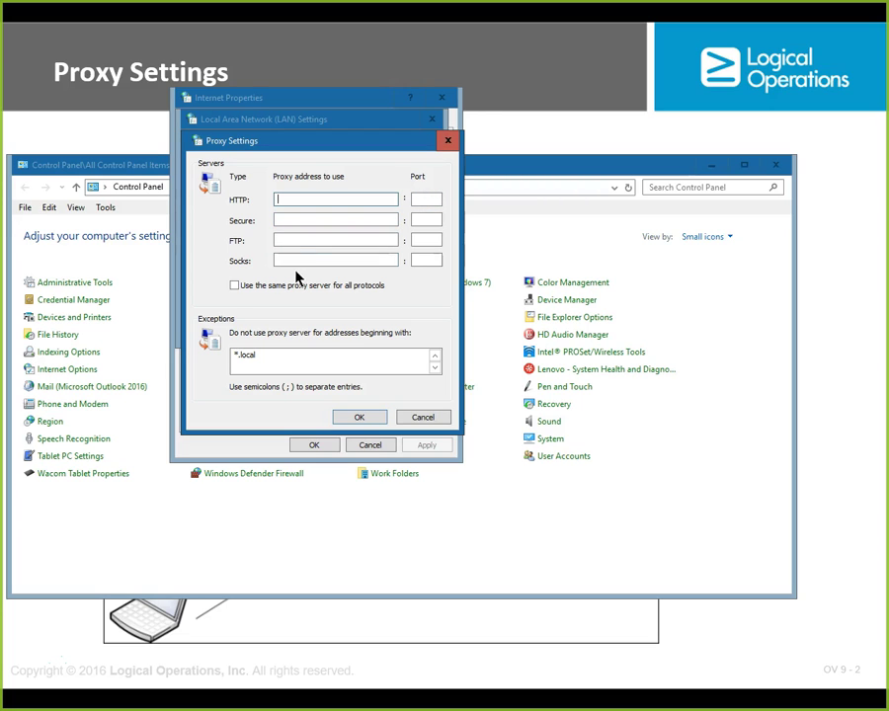
{"action": "left_click", "coordinate": [423, 419]}
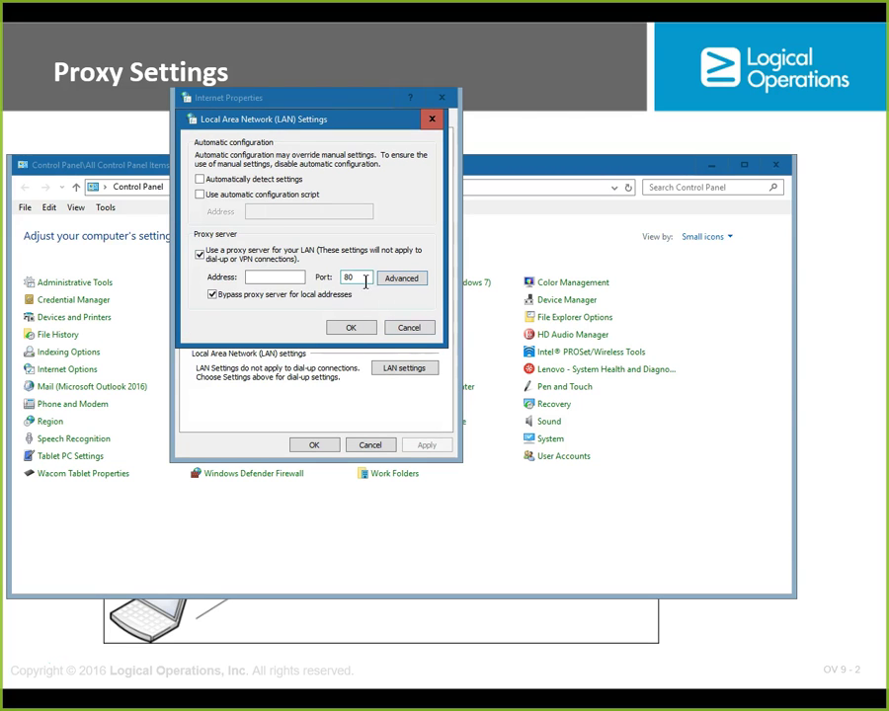
{"action": "left_click", "coordinate": [410, 328]}
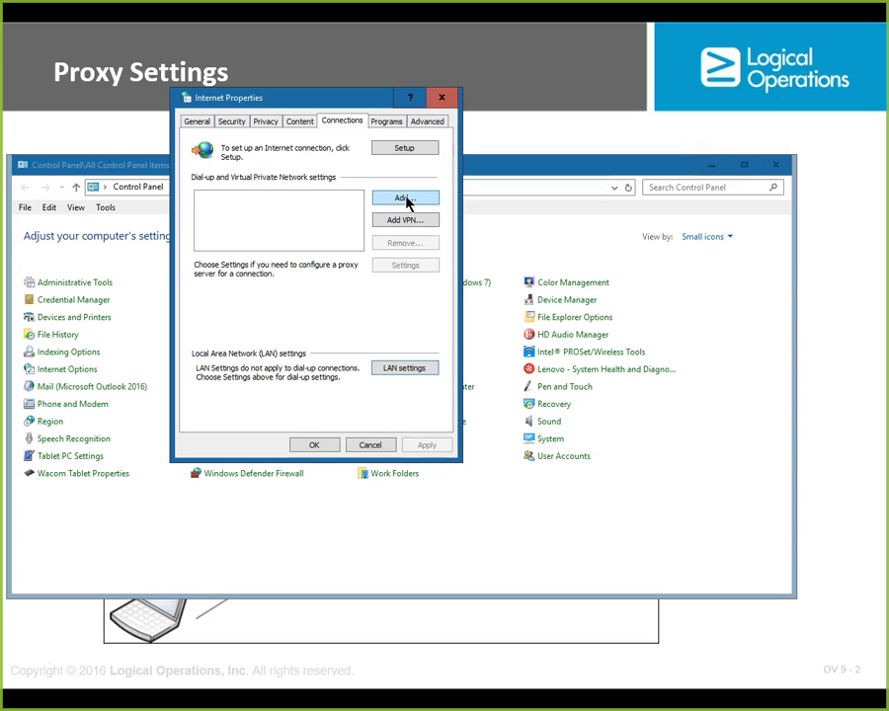
{"action": "left_click", "coordinate": [401, 369]}
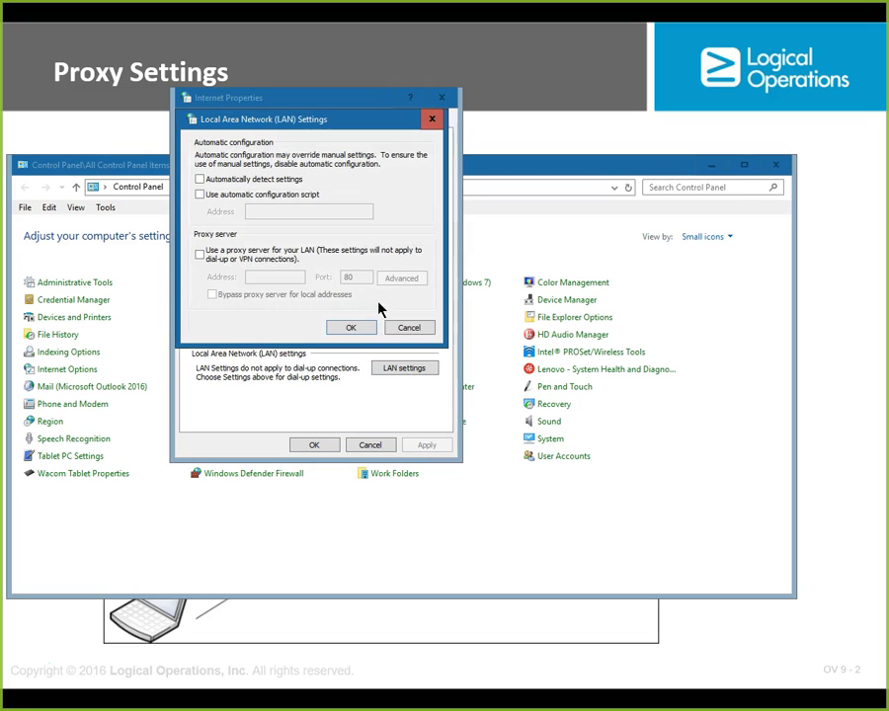
Check 'Use a proxy server for your LAN', then close LAN Settings and Internet Properties.
{"action": "left_click", "coordinate": [200, 254]}
{"action": "left_click", "coordinate": [282, 278]}
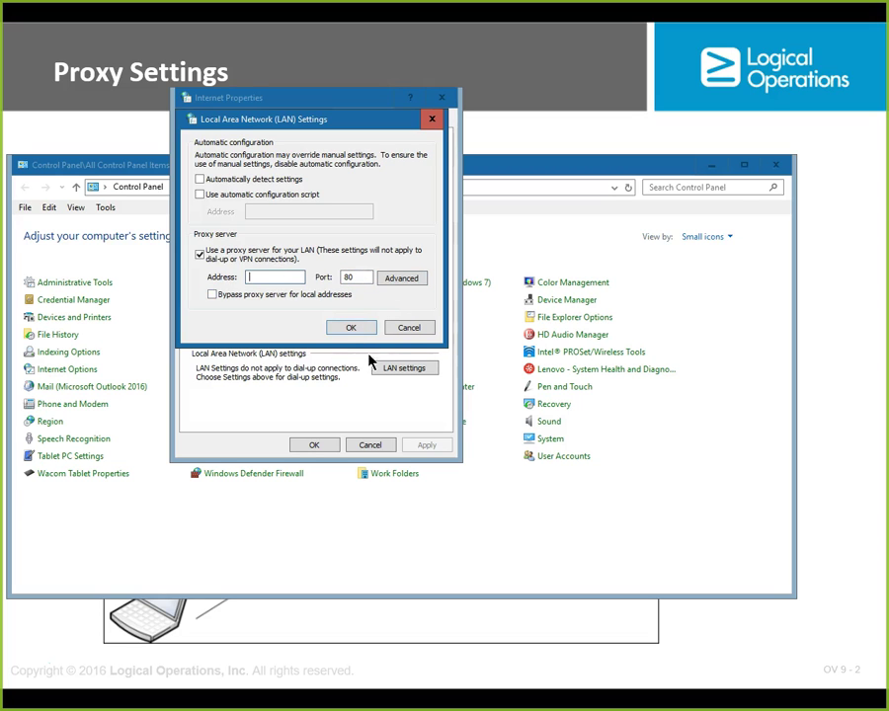
{"action": "left_click", "coordinate": [407, 329]}
{"action": "left_click", "coordinate": [442, 103]}
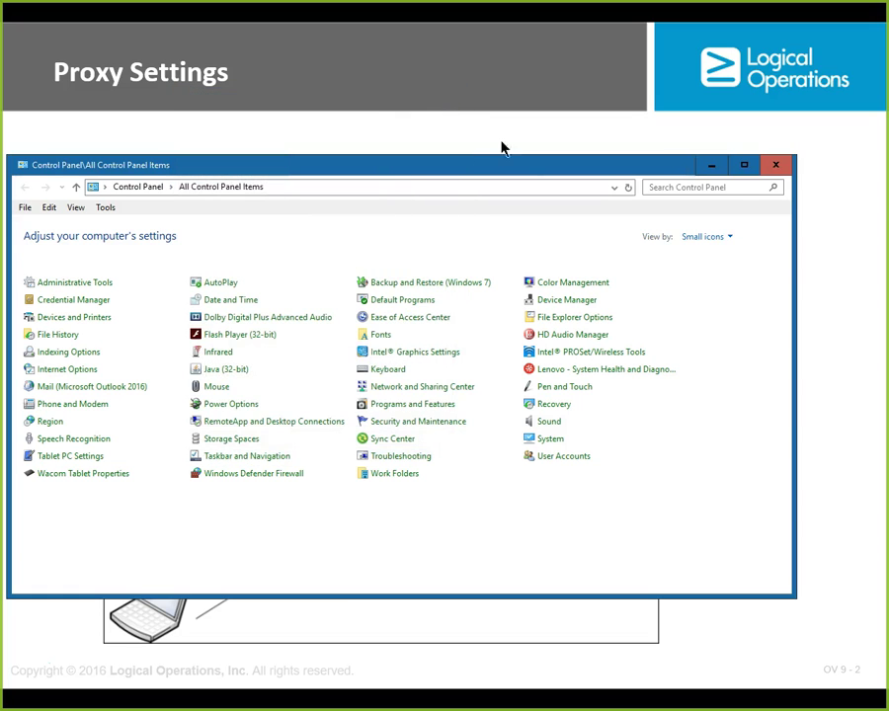
Close Control Panel and advance to the 'Windows Firewall Settings' slide.
{"action": "left_click", "coordinate": [775, 164]}
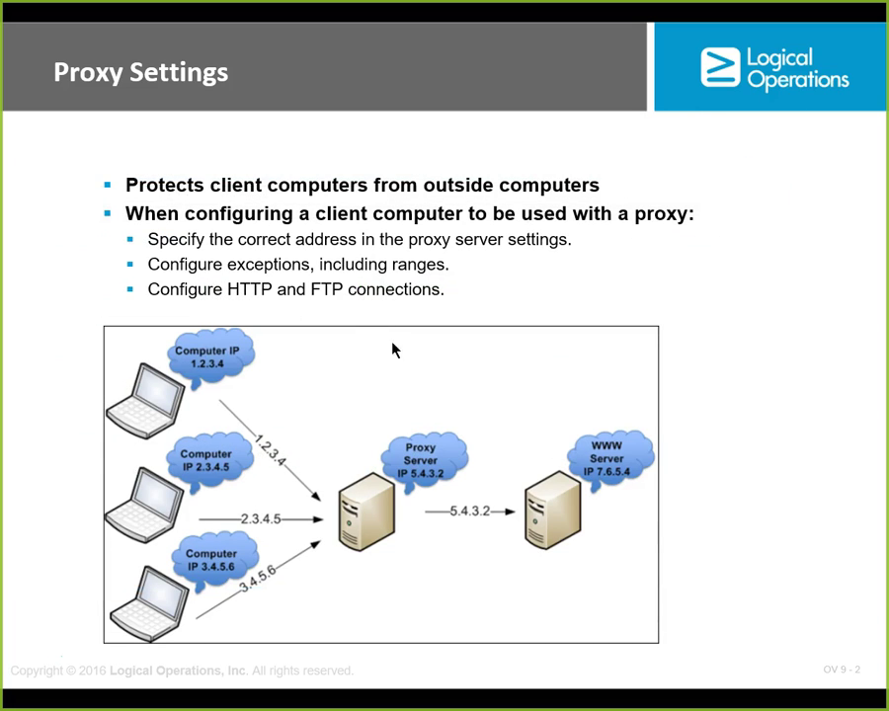
{"action": "left_click", "coordinate": [409, 422]}
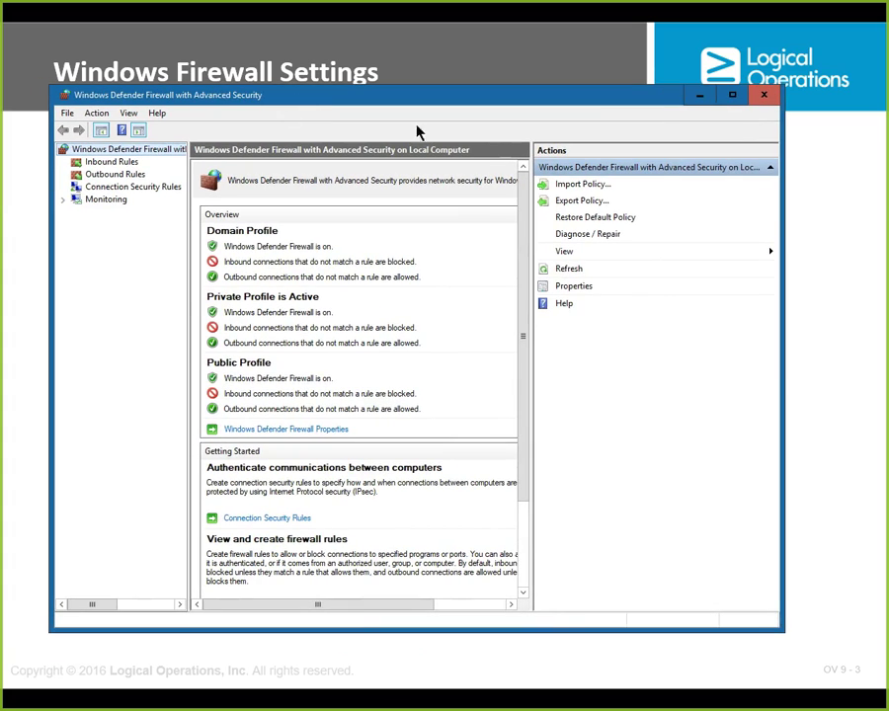
Maximize the firewall console, list the Inbound Rules, and browse the Bonjour Service rules.
{"action": "left_click", "coordinate": [731, 96]}
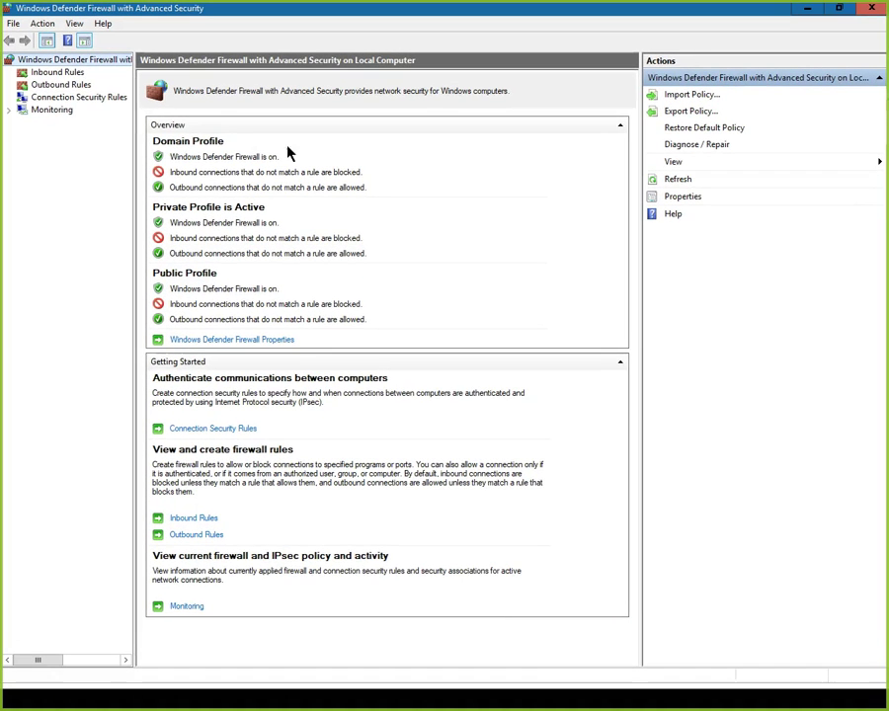
{"action": "left_click", "coordinate": [65, 75]}
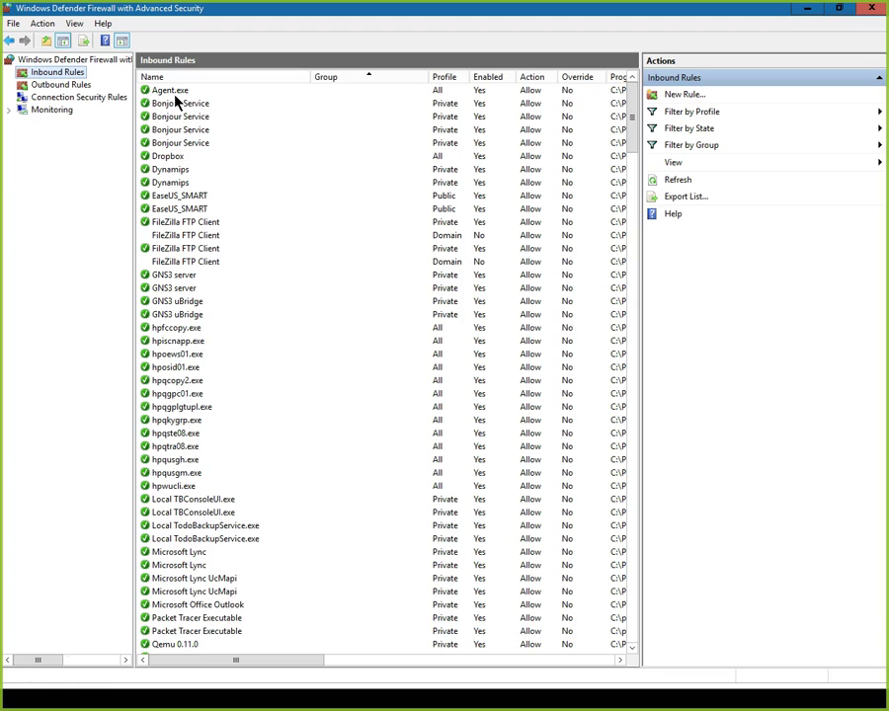
{"action": "left_click", "coordinate": [178, 104]}
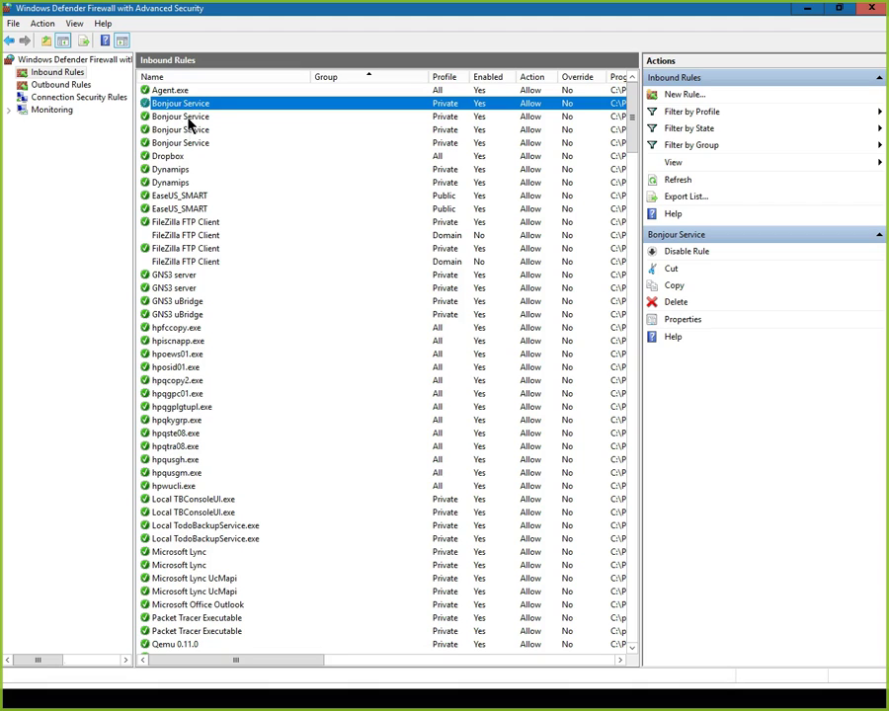
{"action": "left_click", "coordinate": [187, 117]}
{"action": "left_click", "coordinate": [188, 106]}
{"action": "left_click", "coordinate": [193, 144]}
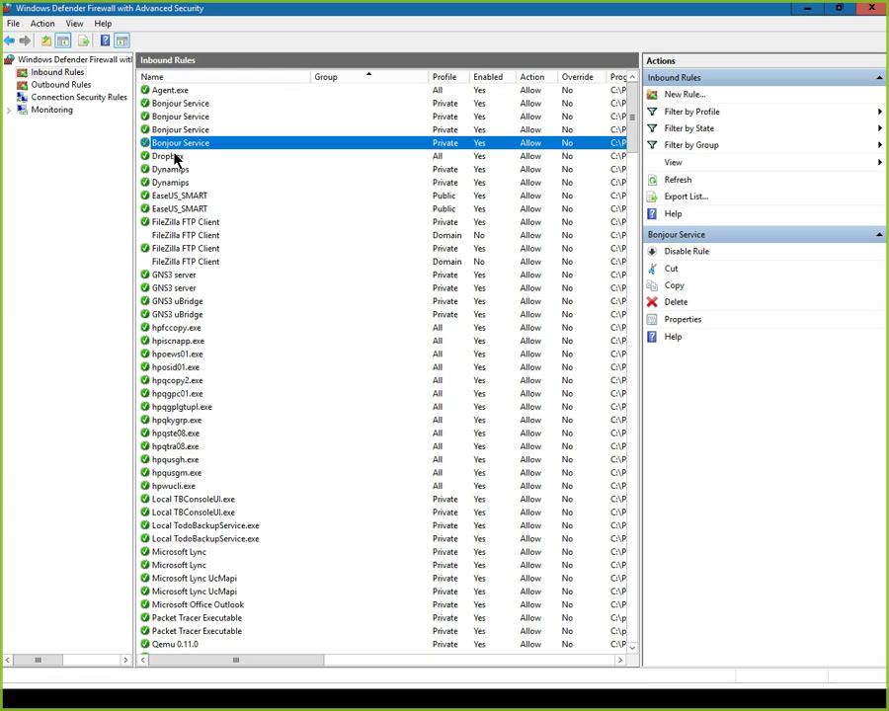
Look over the Dropbox, Dynamips and EaseUS_SMART rules, then open FileZilla FTP Client's properties.
{"action": "left_click", "coordinate": [174, 157]}
{"action": "left_click", "coordinate": [173, 171]}
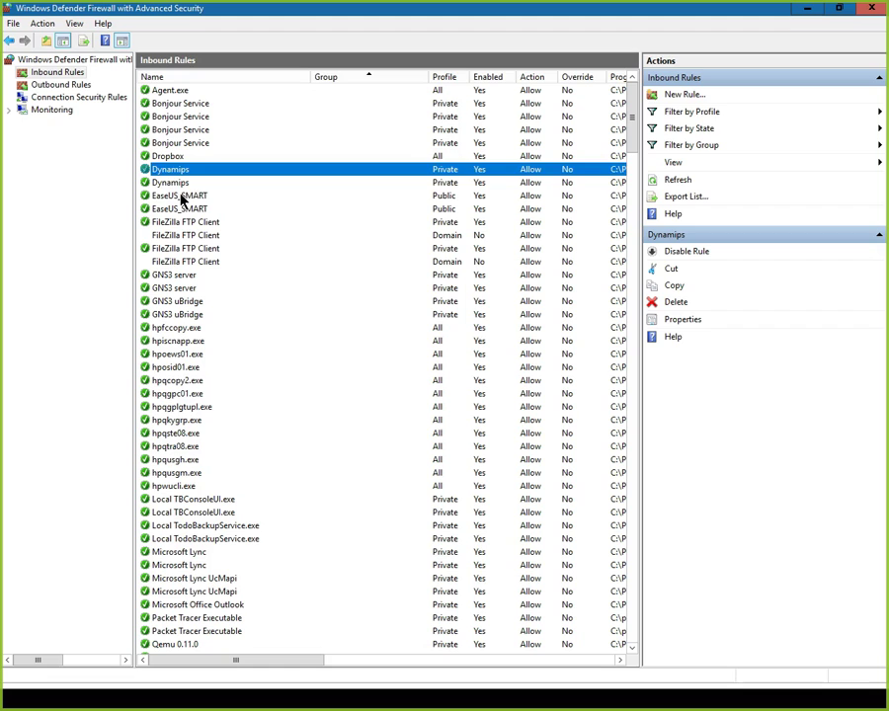
{"action": "left_click", "coordinate": [183, 199]}
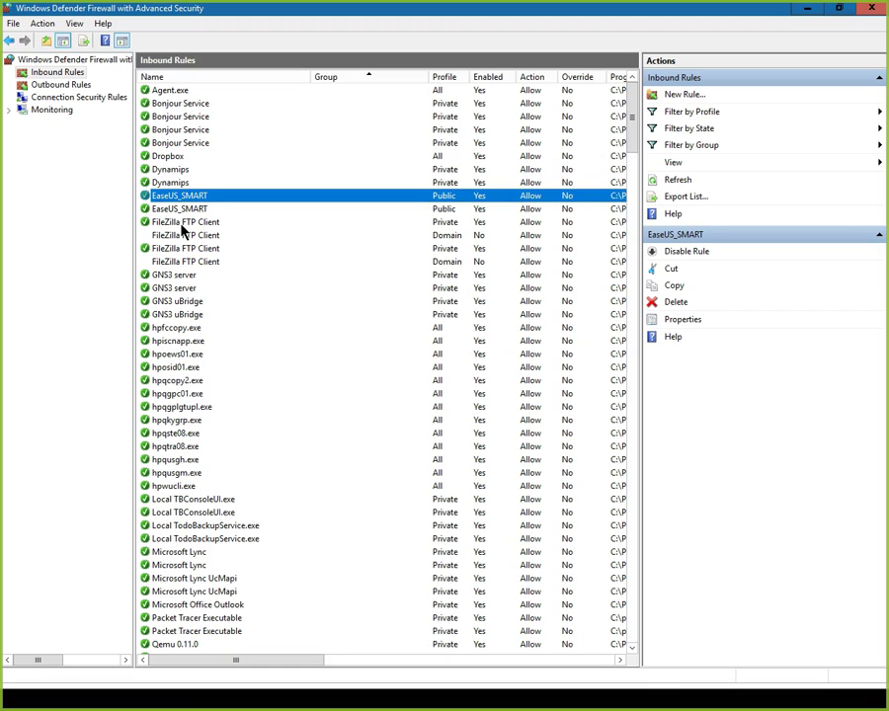
{"action": "left_click", "coordinate": [184, 223]}
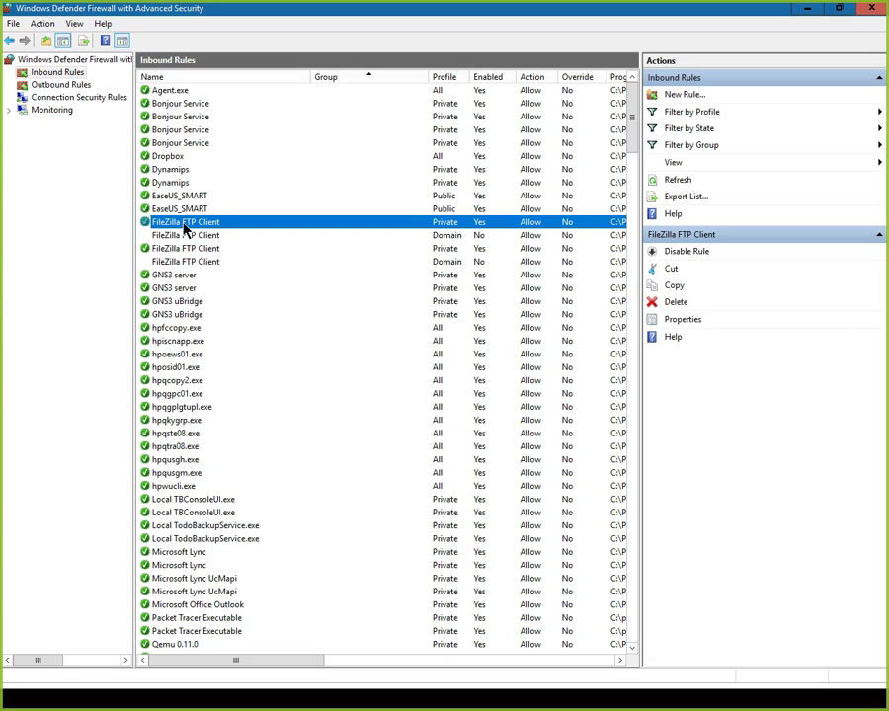
{"action": "double_click", "coordinate": [185, 224]}
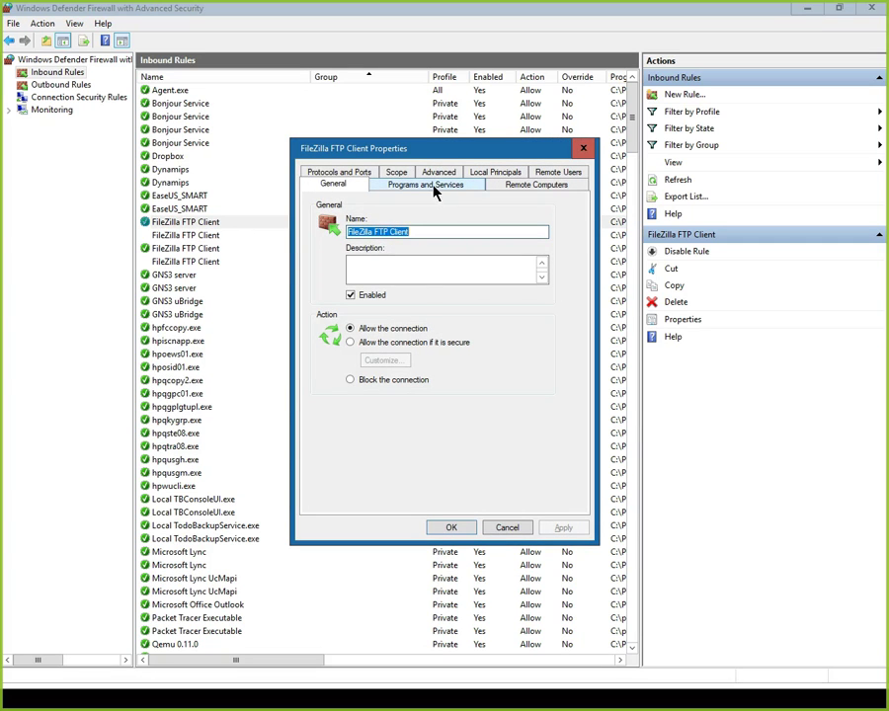
Review FileZilla's program path and UDP all-ports setting, close it, then open the Bonjour Service rule.
{"action": "left_click", "coordinate": [434, 187]}
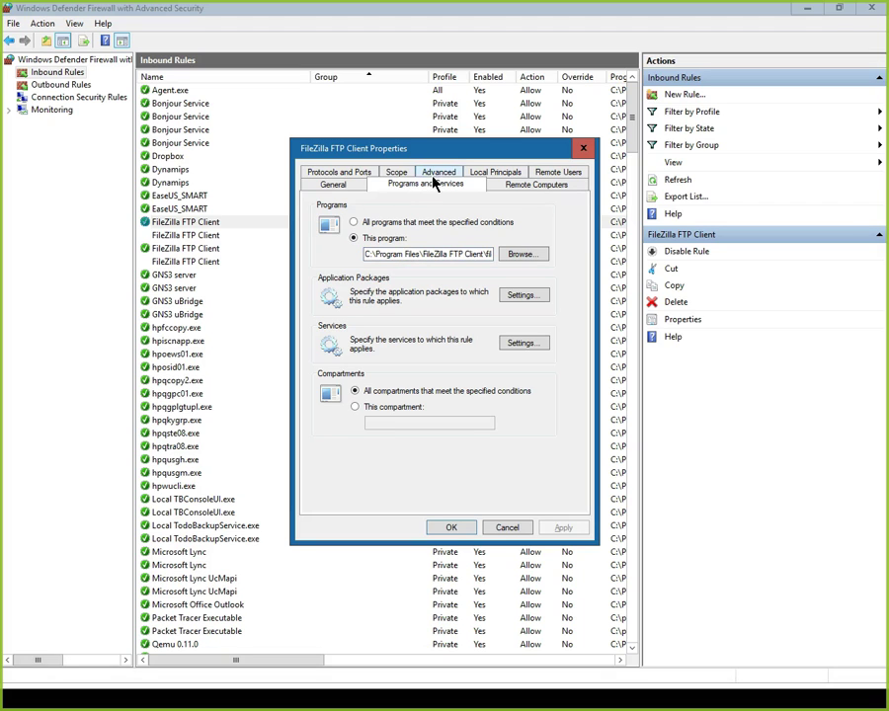
{"action": "left_click", "coordinate": [357, 173]}
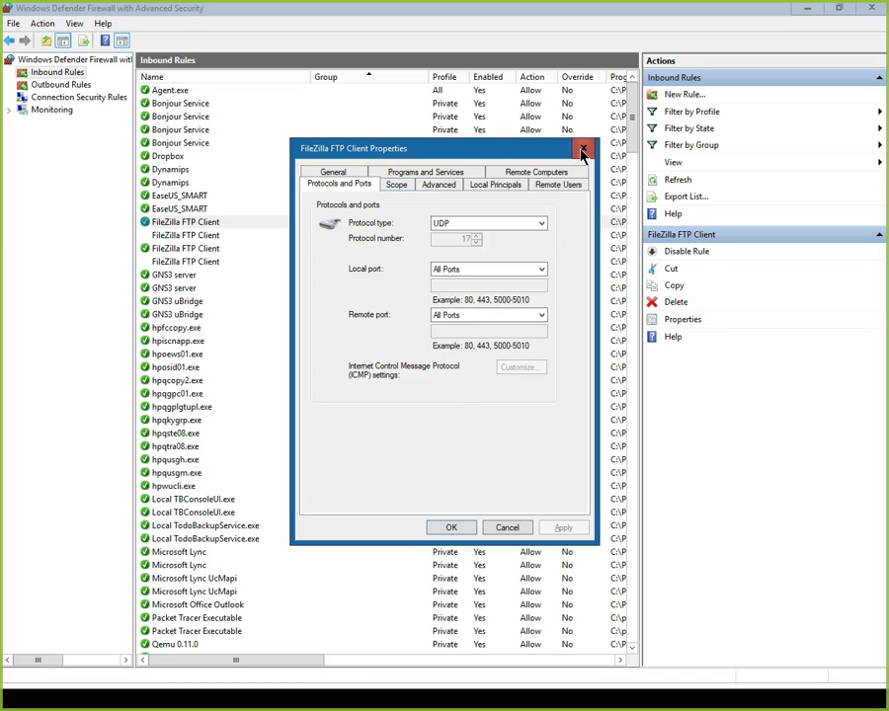
{"action": "left_click", "coordinate": [581, 150]}
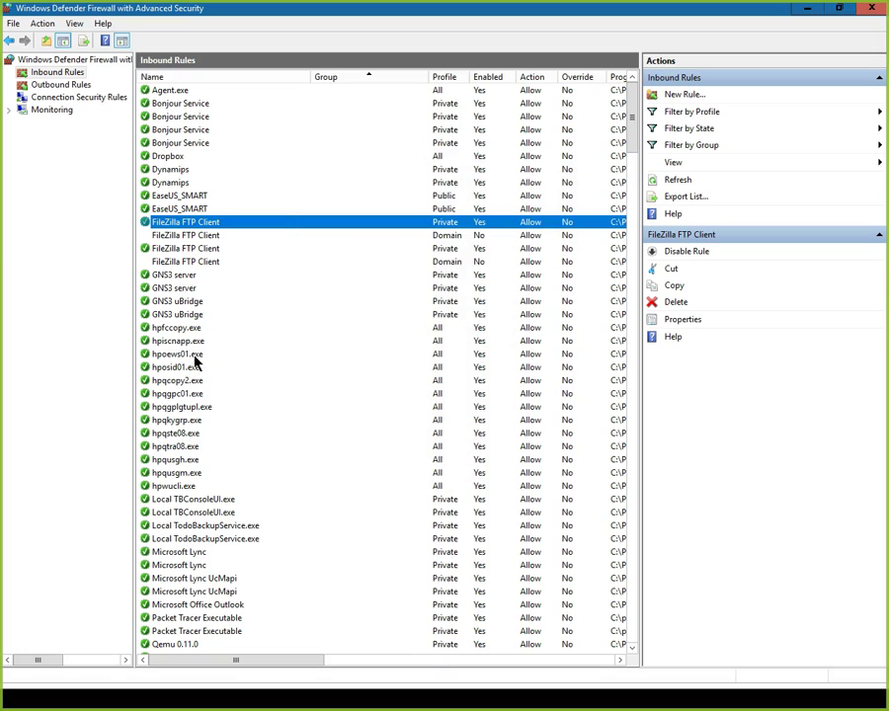
{"action": "double_click", "coordinate": [188, 143]}
Confirm the Bonjour Service rule uses TCP on all ports, close it, and switch to Outbound Rules.
{"action": "left_click", "coordinate": [339, 174]}
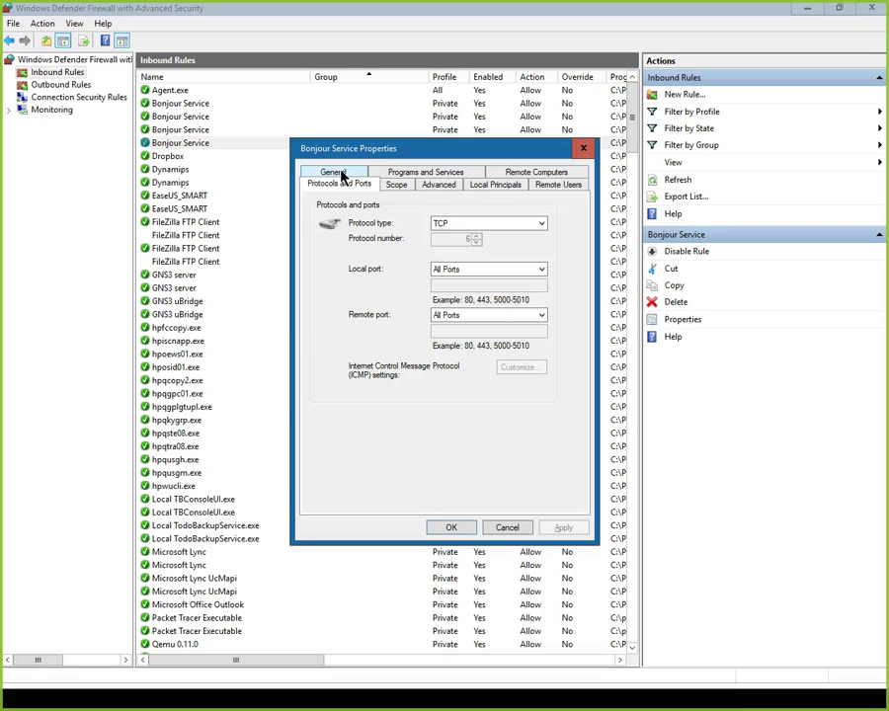
{"action": "left_click", "coordinate": [582, 148]}
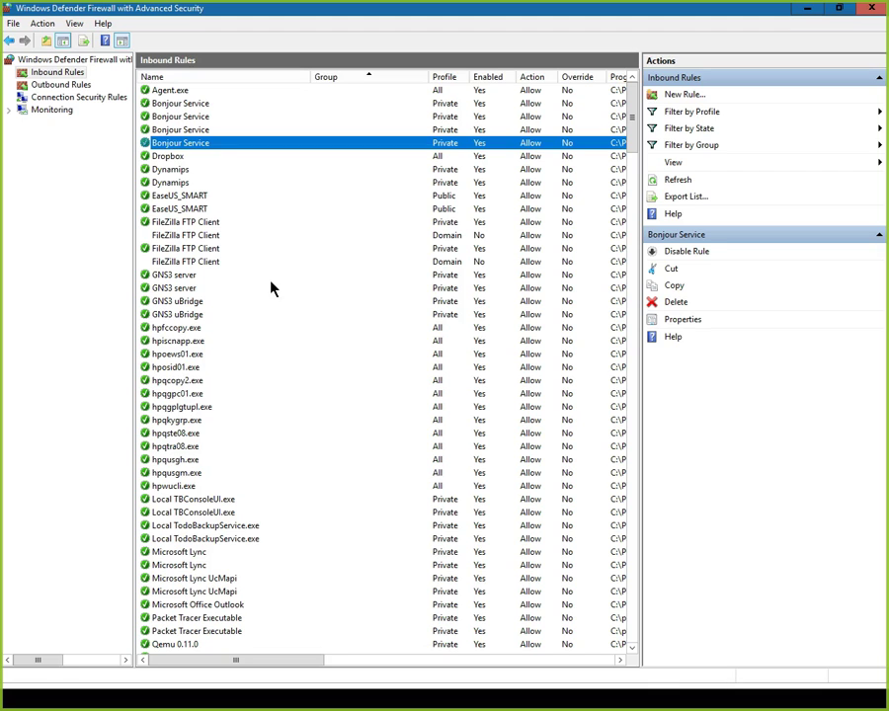
{"action": "left_click", "coordinate": [61, 85]}
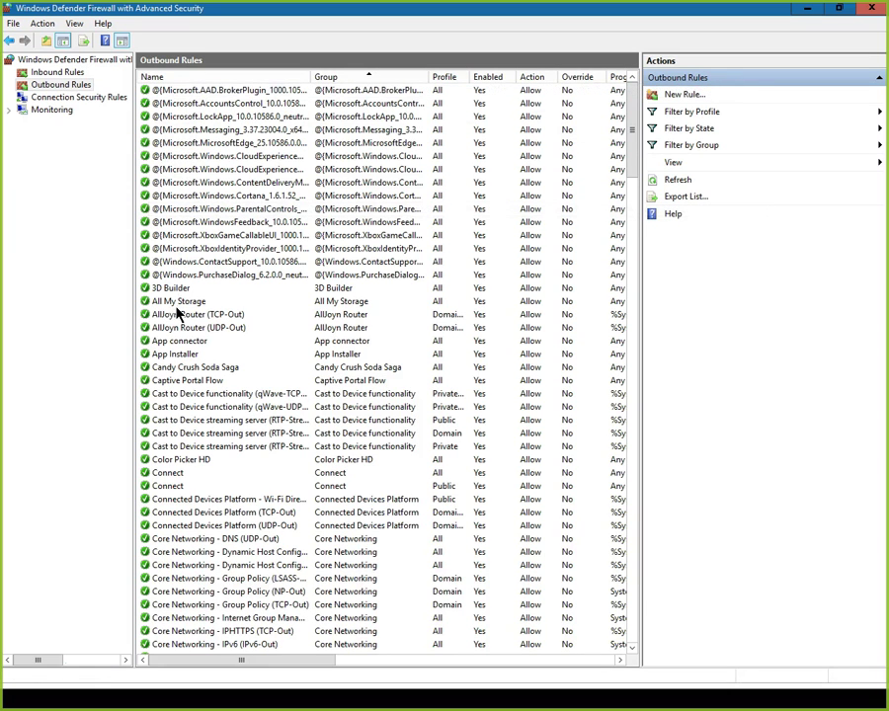
Select Captive Portal Flow, scroll through the outbound rules, then close the firewall window.
{"action": "left_click", "coordinate": [197, 381]}
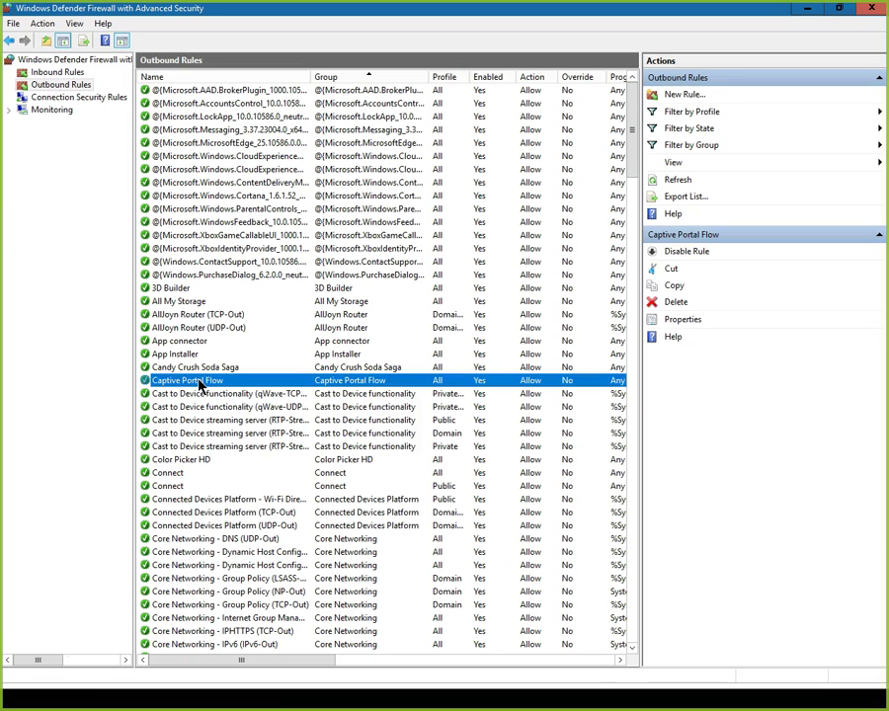
{"action": "scroll", "coordinate": [210, 472], "scroll_direction": "down", "scroll_amount": 3}
{"action": "scroll", "coordinate": [210, 472], "scroll_direction": "down", "scroll_amount": 15}
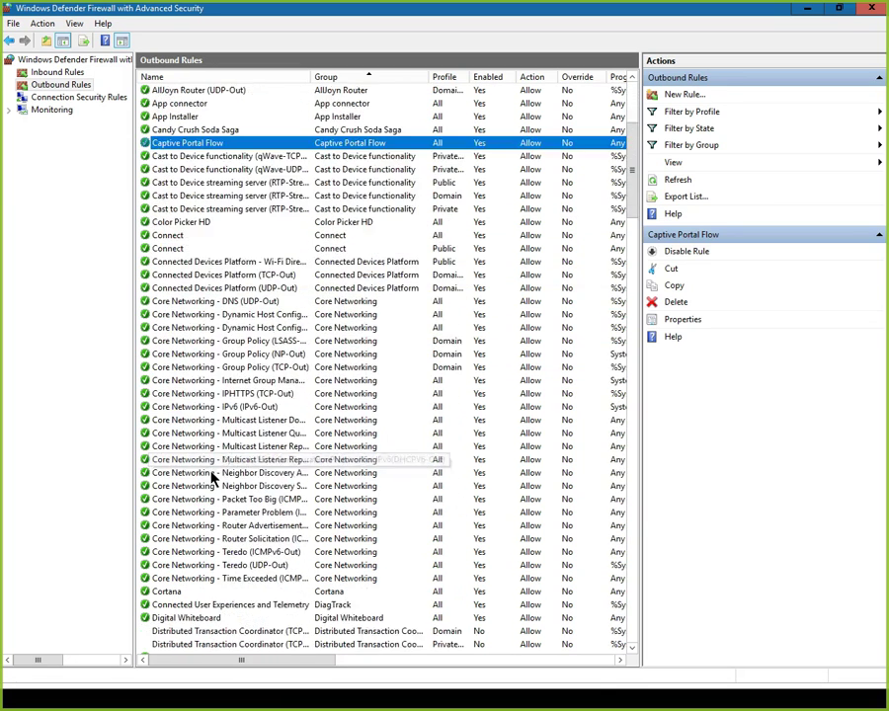
{"action": "scroll", "coordinate": [212, 494], "scroll_direction": "down", "scroll_amount": 7}
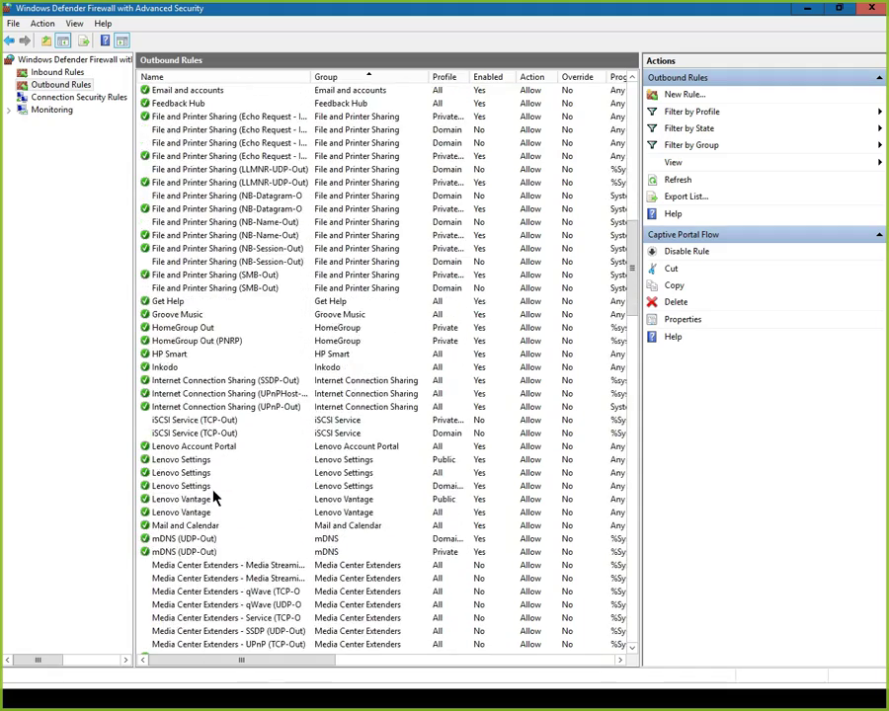
{"action": "scroll", "coordinate": [213, 494], "scroll_direction": "up", "scroll_amount": 10}
{"action": "scroll", "coordinate": [214, 499], "scroll_direction": "up", "scroll_amount": 14}
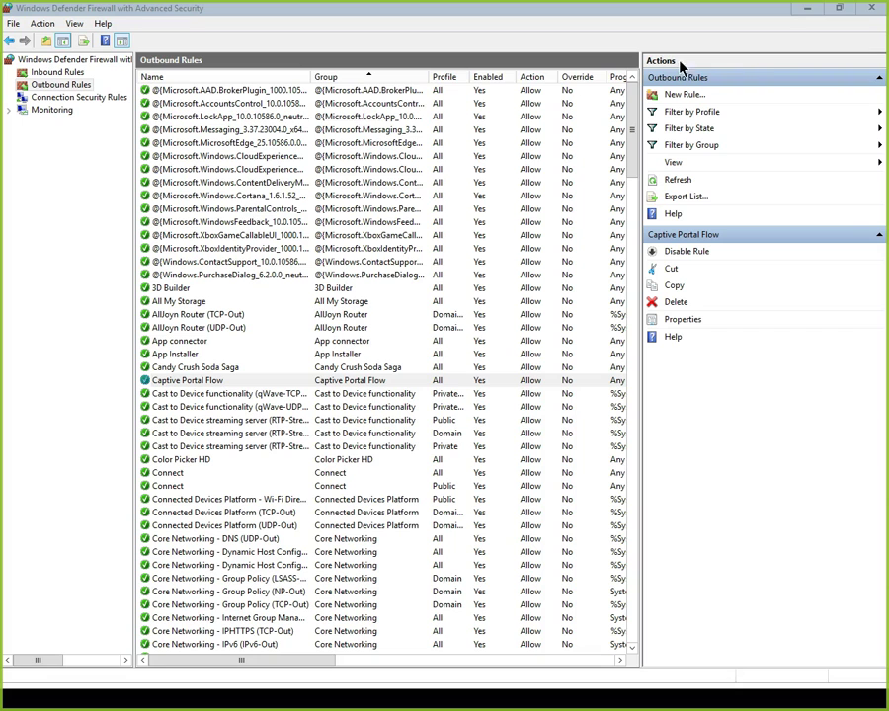
{"action": "left_click", "coordinate": [869, 16]}
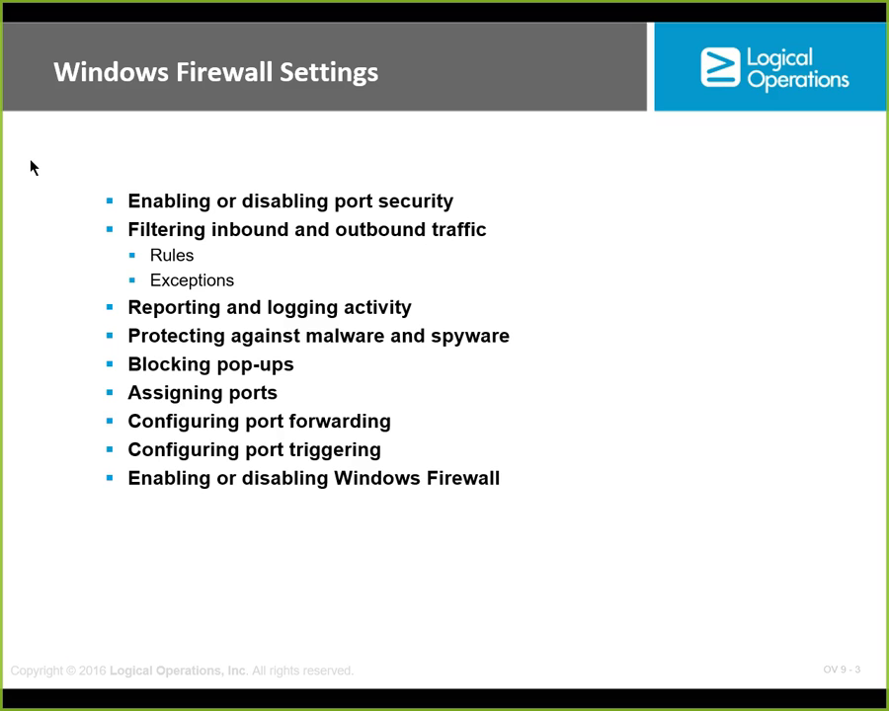
Drag the firewall window over the slide, view the empty Connection Security Rules, then return to the profiles overview.
{"action": "left_click_drag", "start_coordinate": [30, 168], "coordinate": [540, 115]}
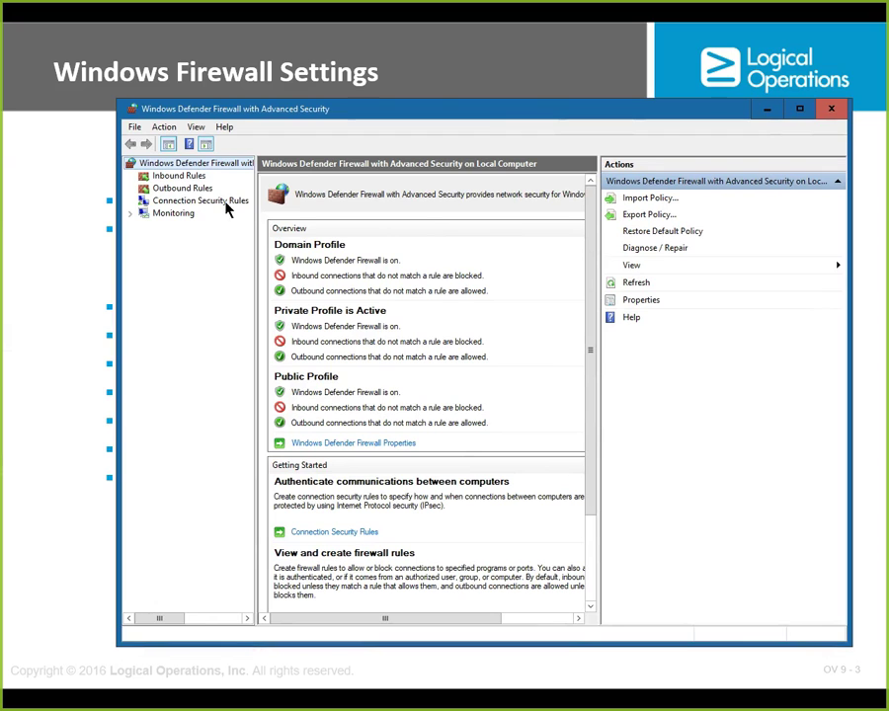
{"action": "left_click", "coordinate": [182, 202]}
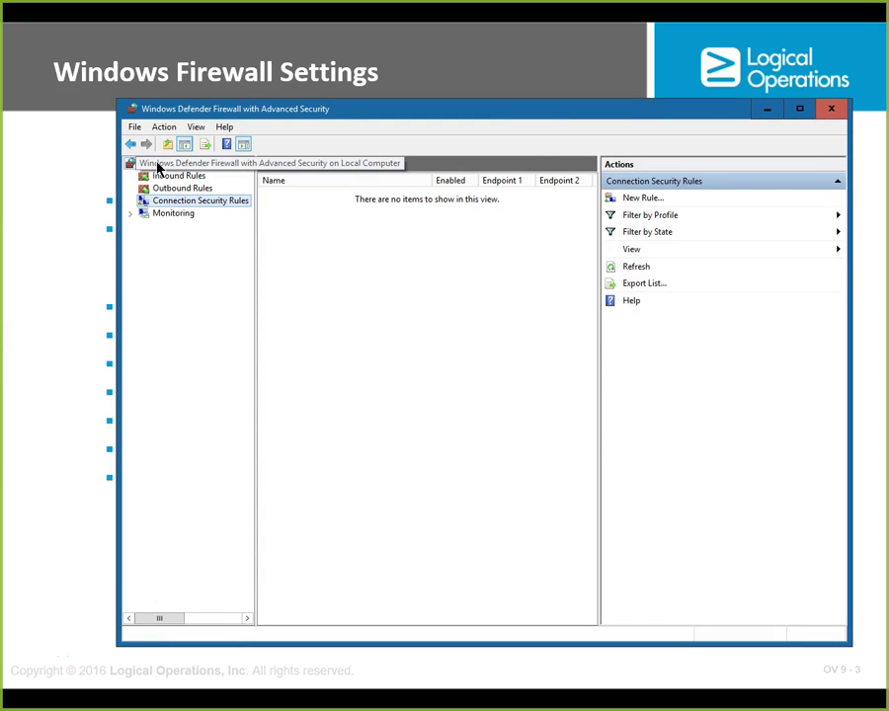
{"action": "left_click", "coordinate": [158, 165]}
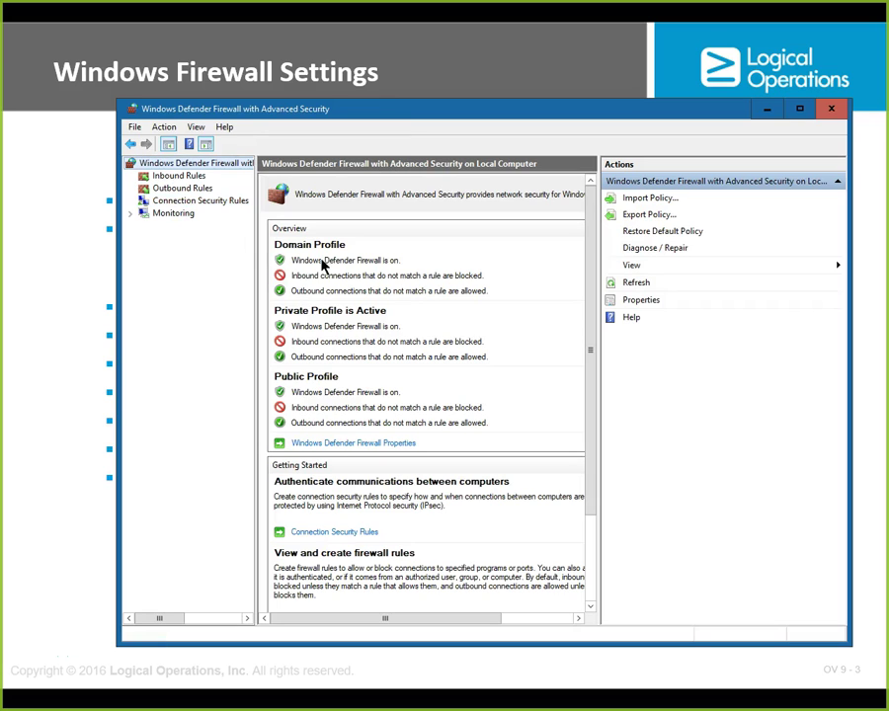
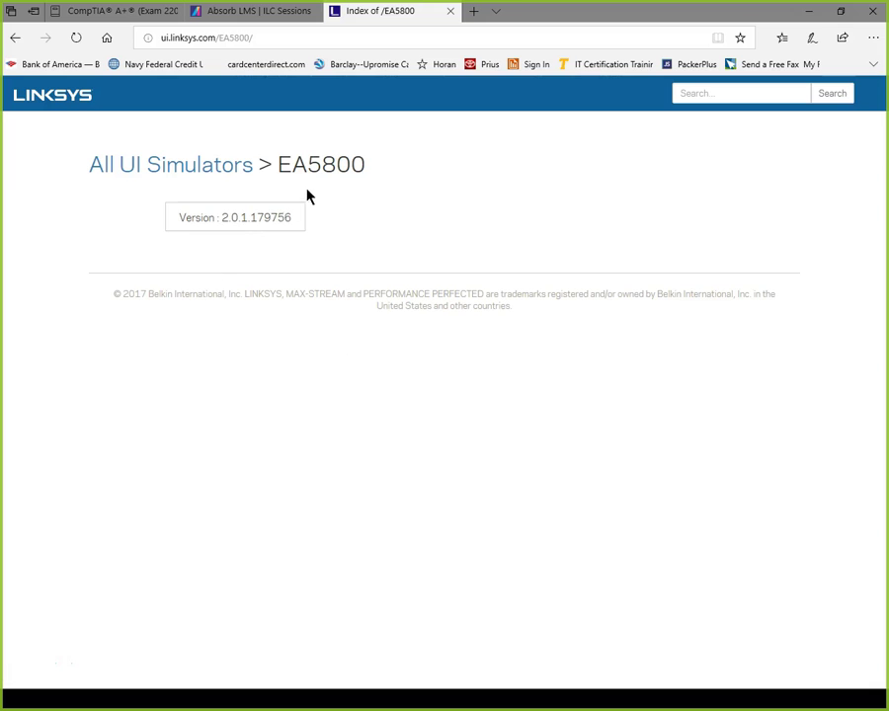
Launch the EA5800 simulator, version 2.0.1.179756, and start entering the router password.
{"action": "left_click", "coordinate": [243, 226]}
{"action": "left_click", "coordinate": [401, 228]}
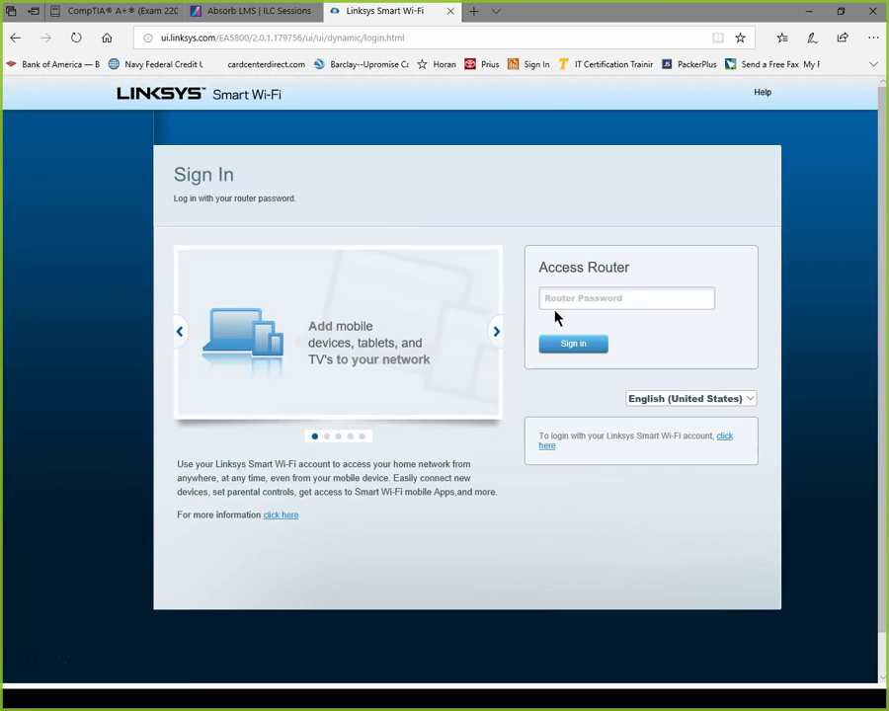
{"action": "left_click", "coordinate": [565, 309]}
Go back to the router list and open the EA4500 simulator, version 3.1.6.166173.
{"action": "left_click", "coordinate": [15, 38]}
{"action": "left_click", "coordinate": [15, 38]}
{"action": "left_click", "coordinate": [15, 39]}
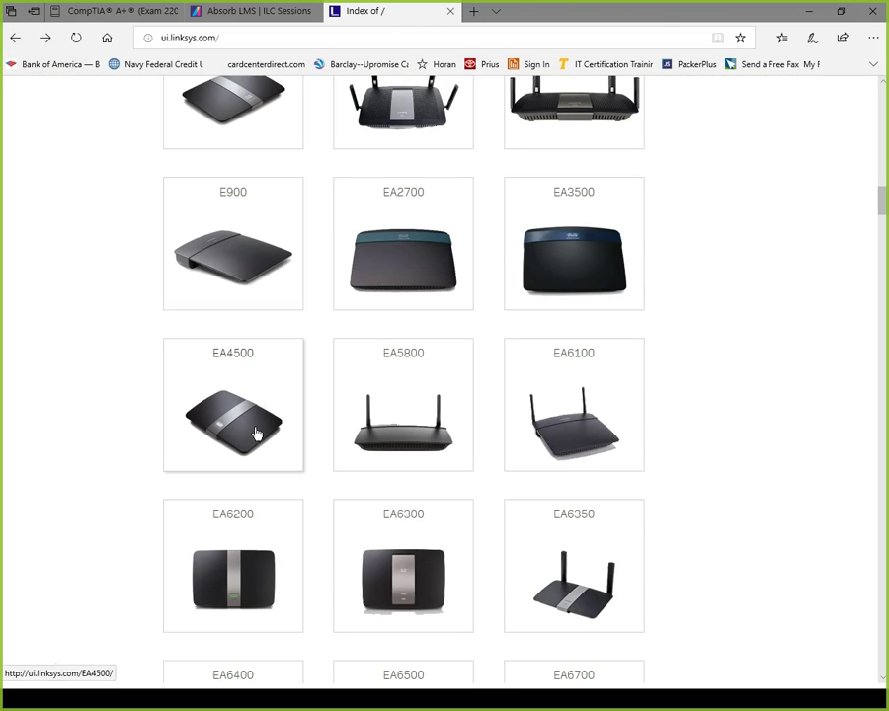
{"action": "left_click", "coordinate": [245, 427]}
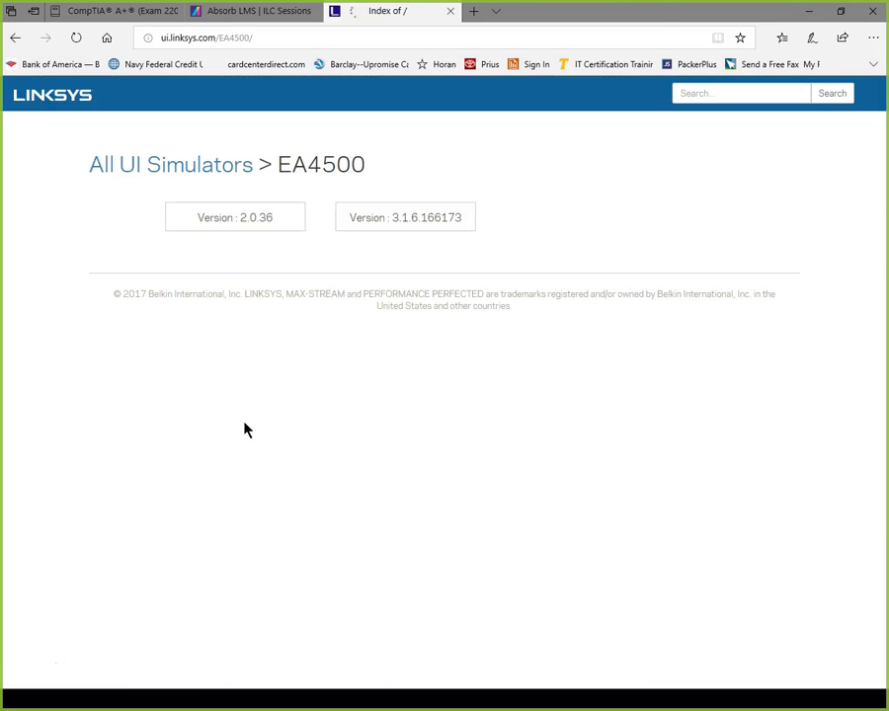
{"action": "left_click", "coordinate": [396, 226]}
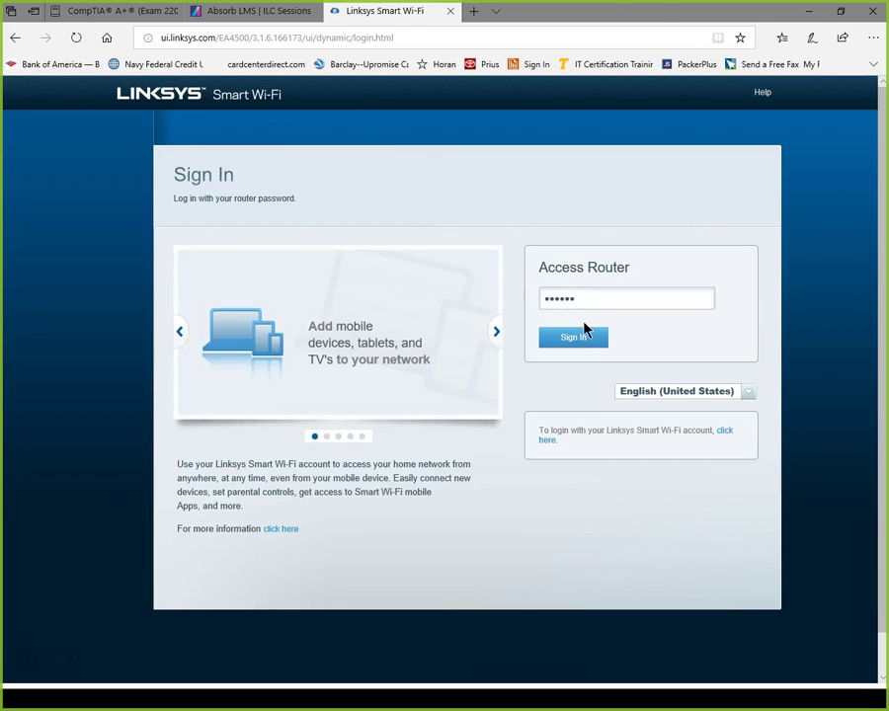
Sign in to the EA4500 simulator and view its Connectivity router settings.
{"action": "left_click", "coordinate": [577, 340]}
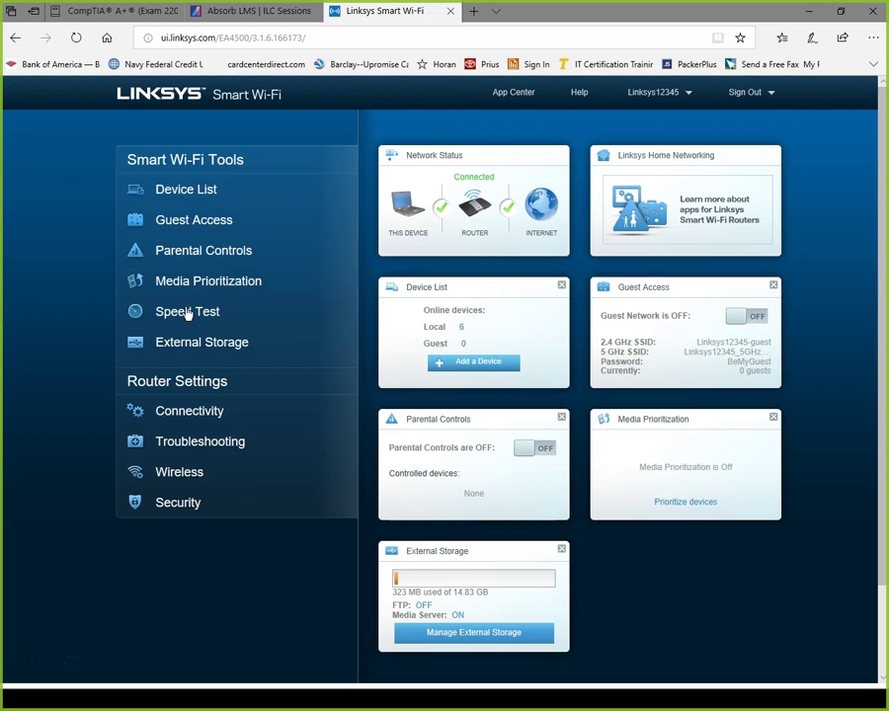
{"action": "left_click", "coordinate": [192, 412]}
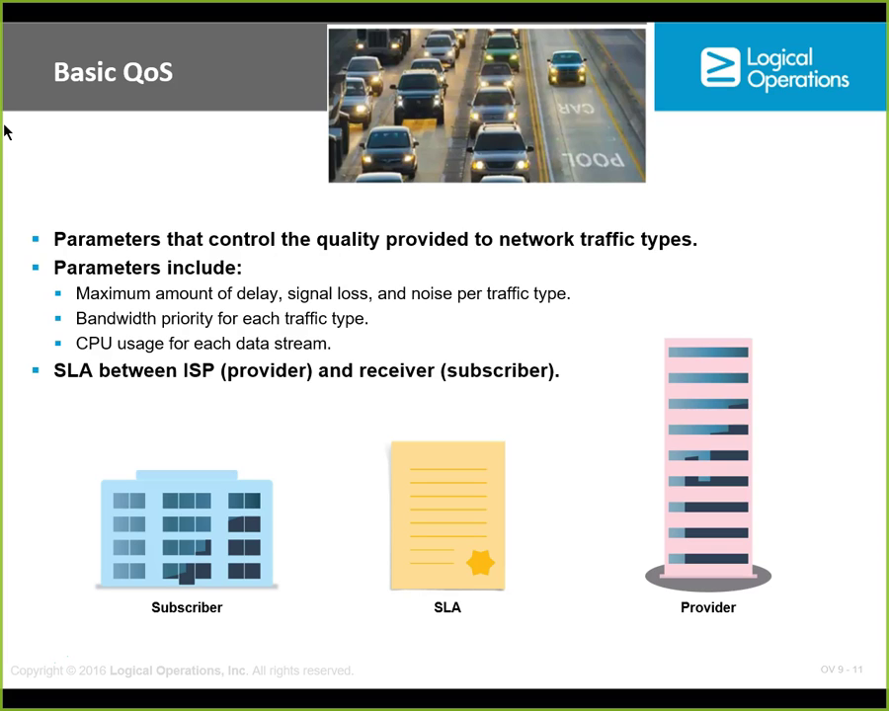
In maximized Edge, view the DHCP tab: pool 192.168.1.20–192.168.1.254, 1-week lease.
{"action": "left_click", "coordinate": [274, 156]}
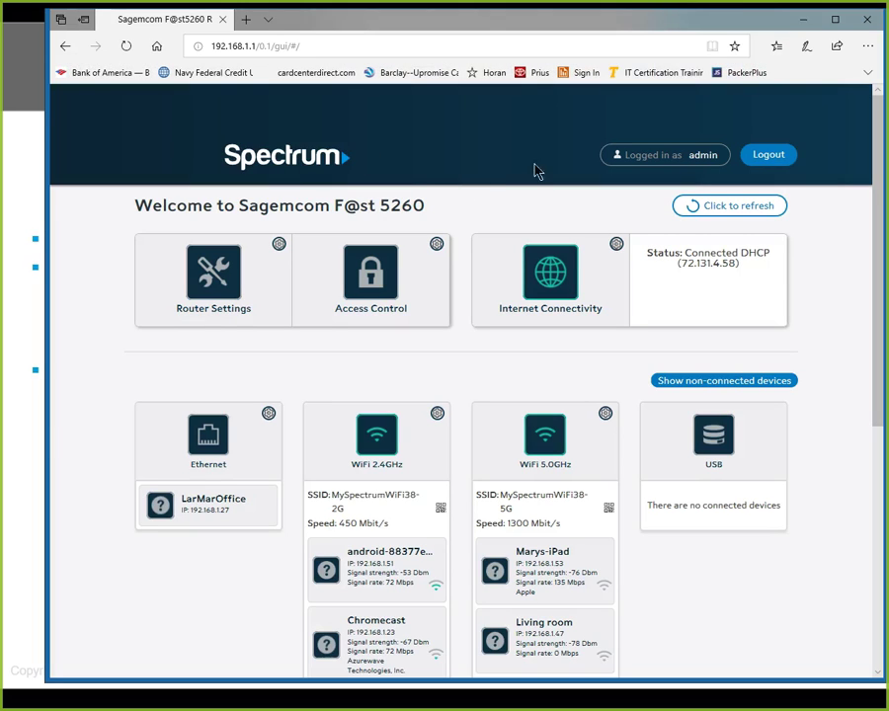
{"action": "left_click", "coordinate": [834, 21]}
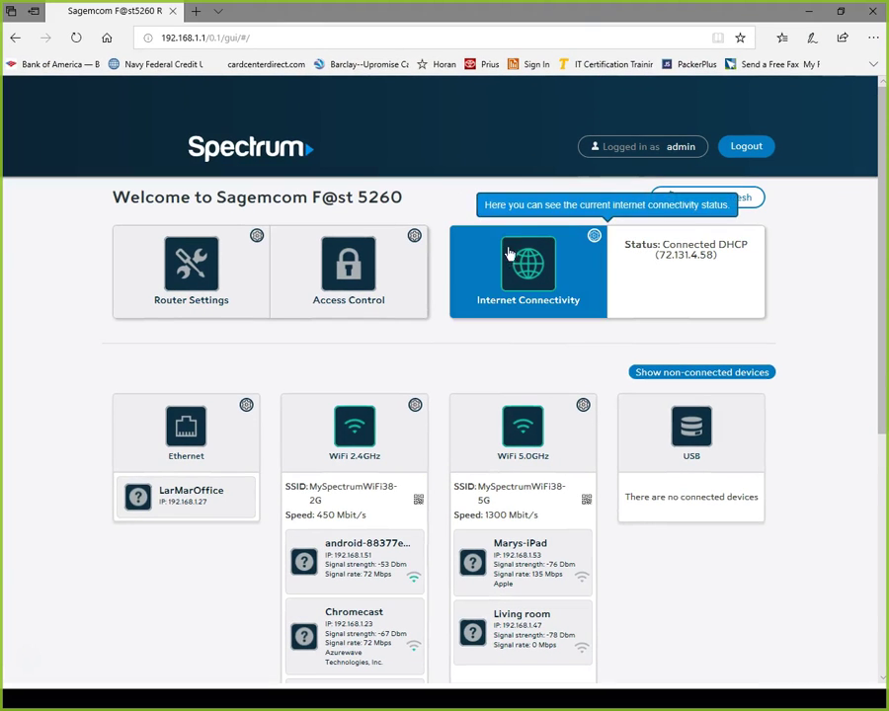
{"action": "left_click", "coordinate": [186, 303]}
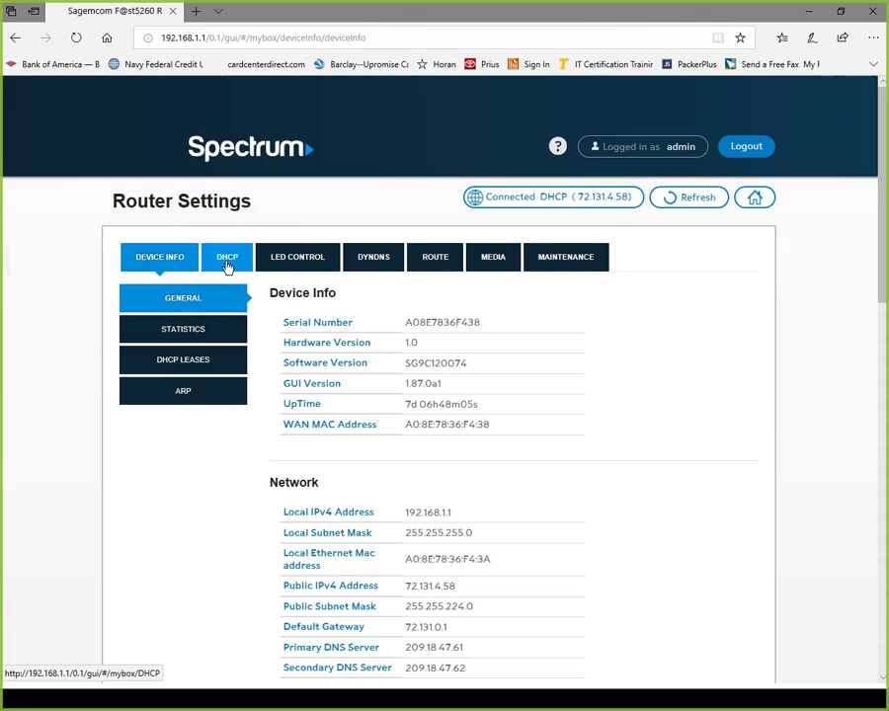
{"action": "left_click", "coordinate": [227, 267]}
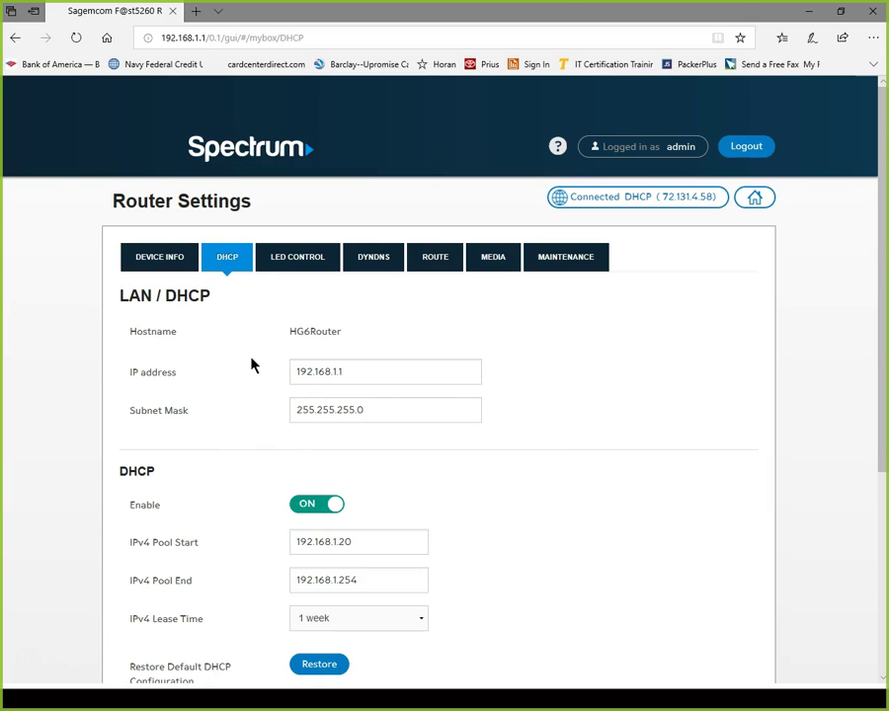
{"action": "scroll", "coordinate": [252, 366], "scroll_direction": "down", "scroll_amount": 1}
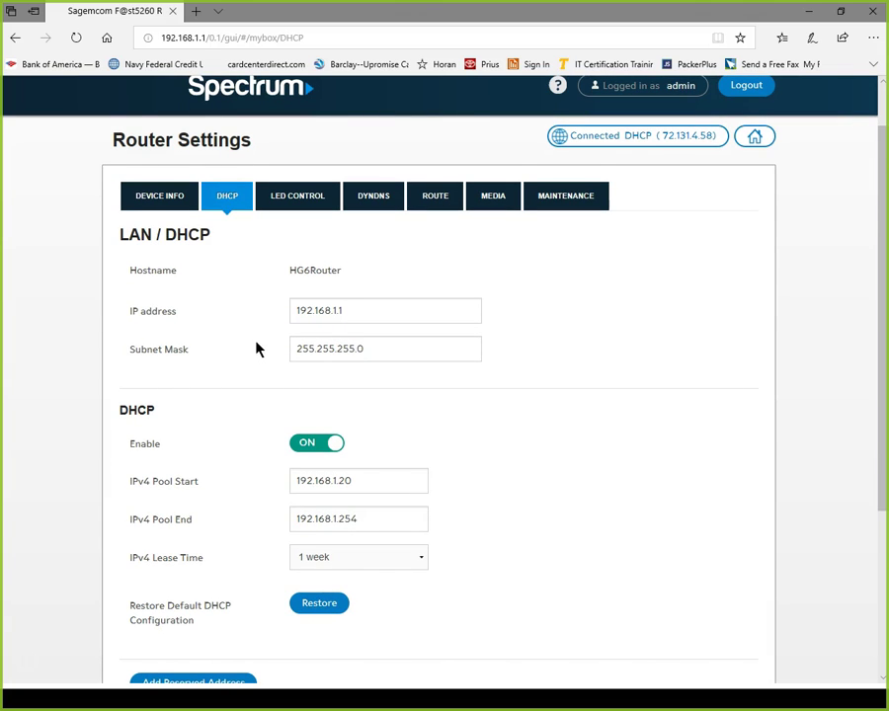
{"action": "scroll", "coordinate": [255, 348], "scroll_direction": "down", "scroll_amount": 1}
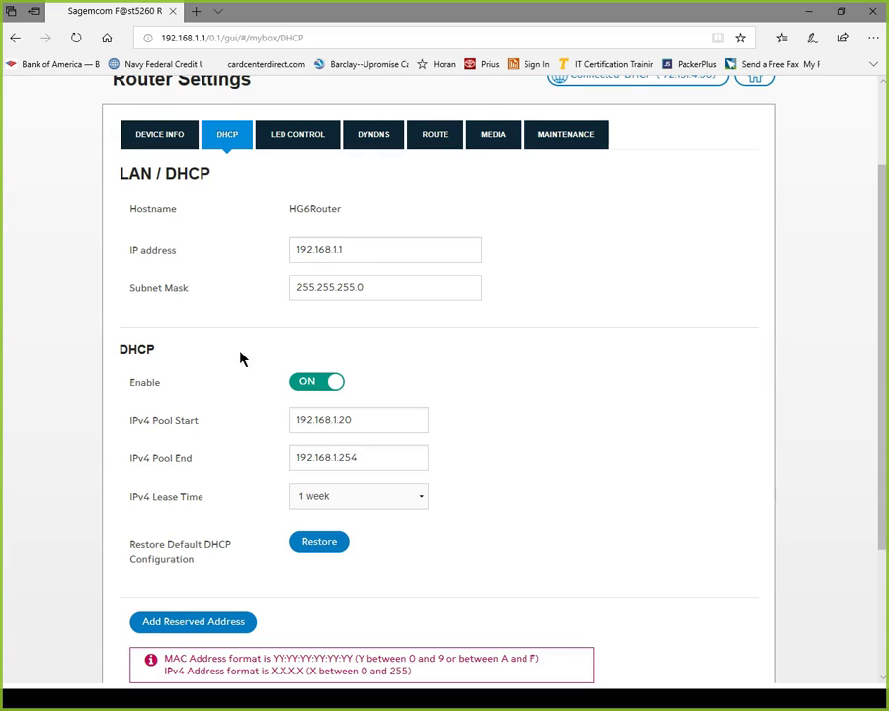
{"action": "scroll", "coordinate": [190, 388], "scroll_direction": "down", "scroll_amount": 2}
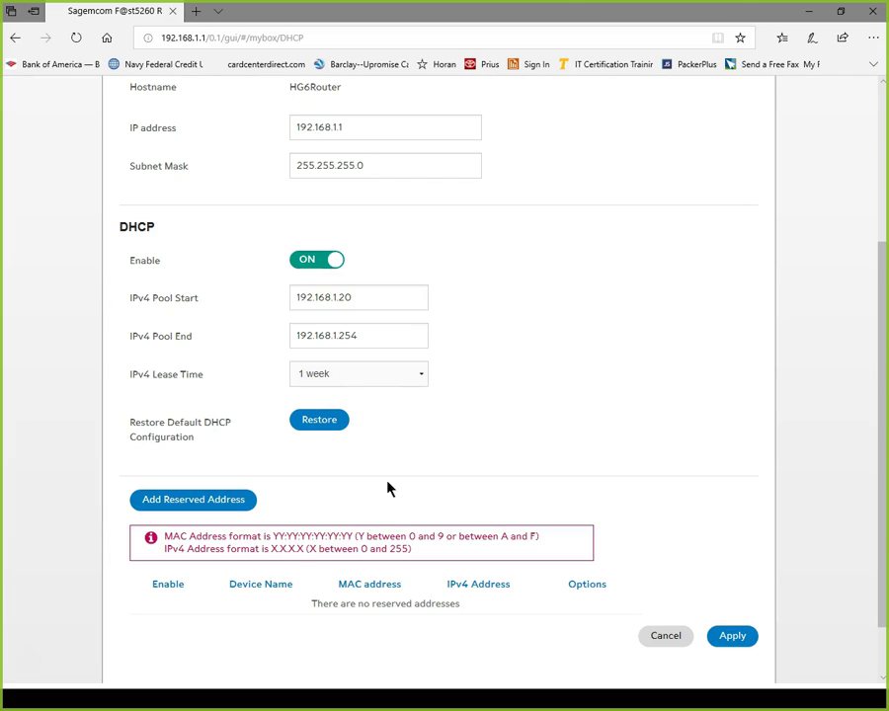
{"action": "scroll", "coordinate": [441, 475], "scroll_direction": "up", "scroll_amount": 3}
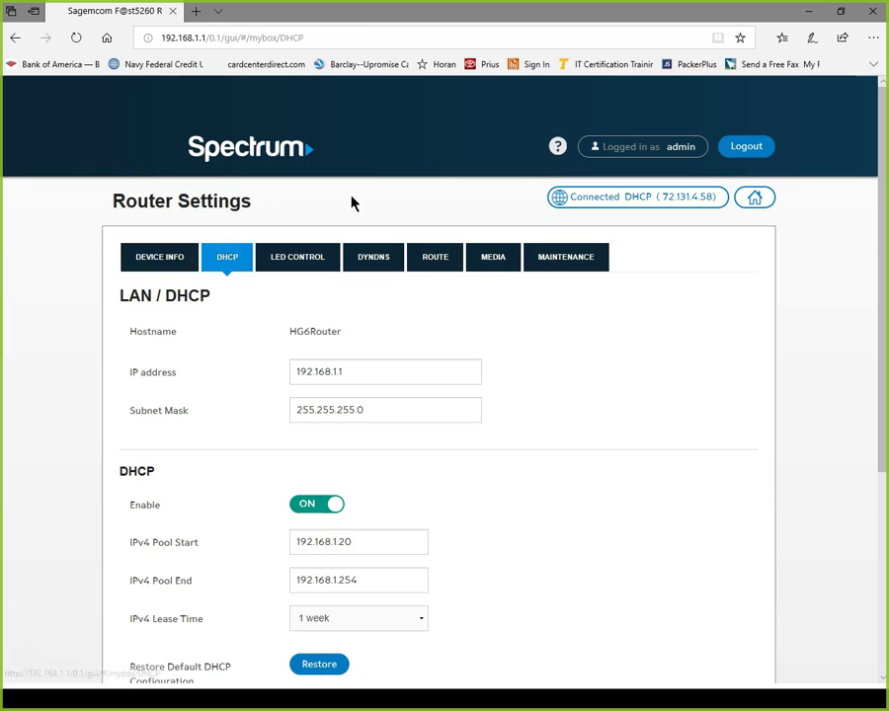
From Home, go to Access Control and view the URL Filter, DMZ and Firewall tabs.
{"action": "left_click", "coordinate": [755, 200]}
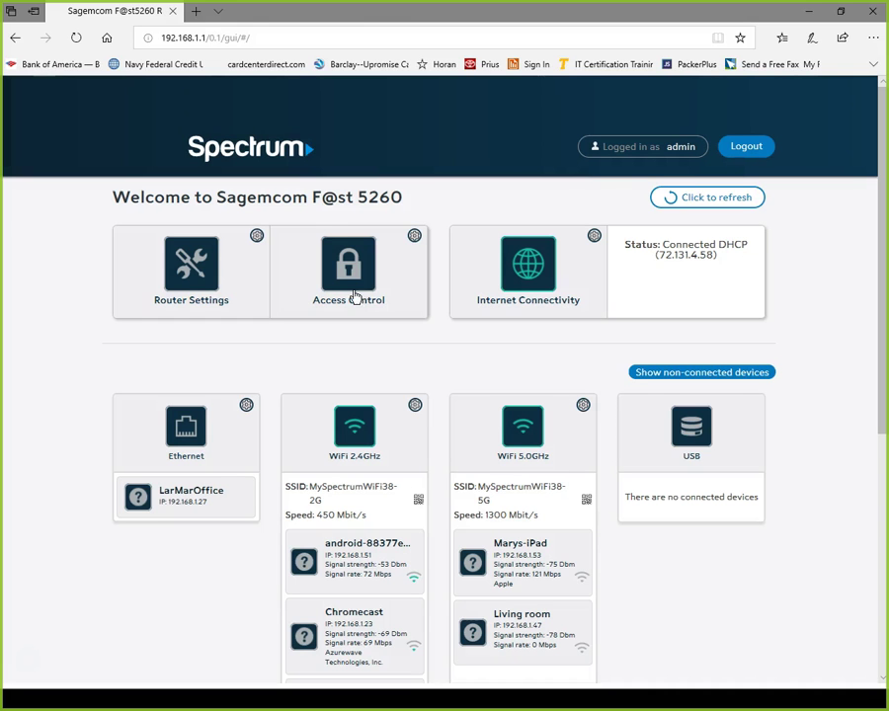
{"action": "left_click", "coordinate": [354, 296]}
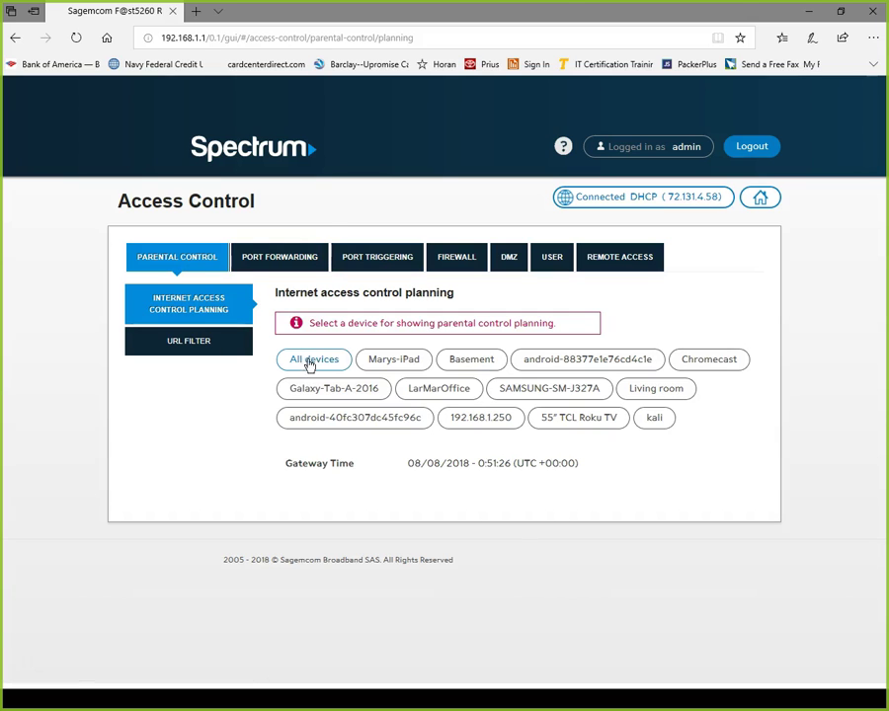
{"action": "left_click", "coordinate": [191, 350]}
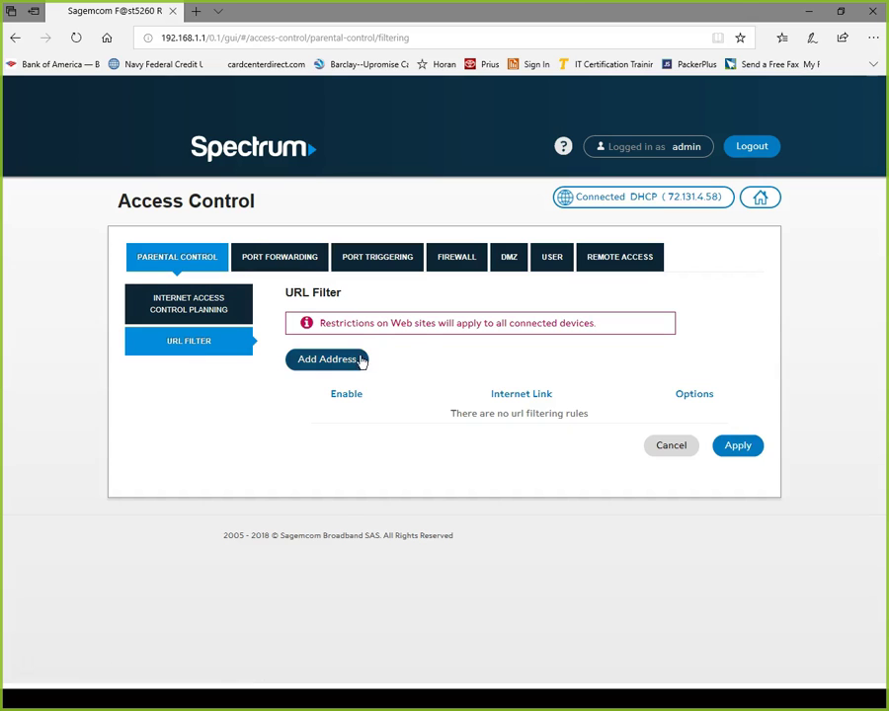
{"action": "left_click", "coordinate": [506, 262]}
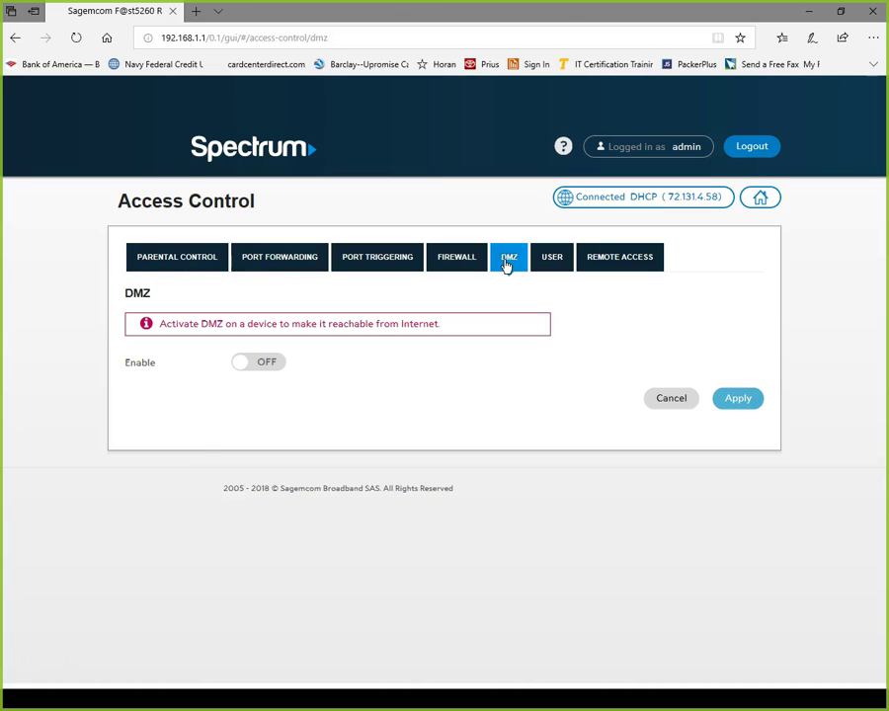
{"action": "left_click", "coordinate": [449, 270]}
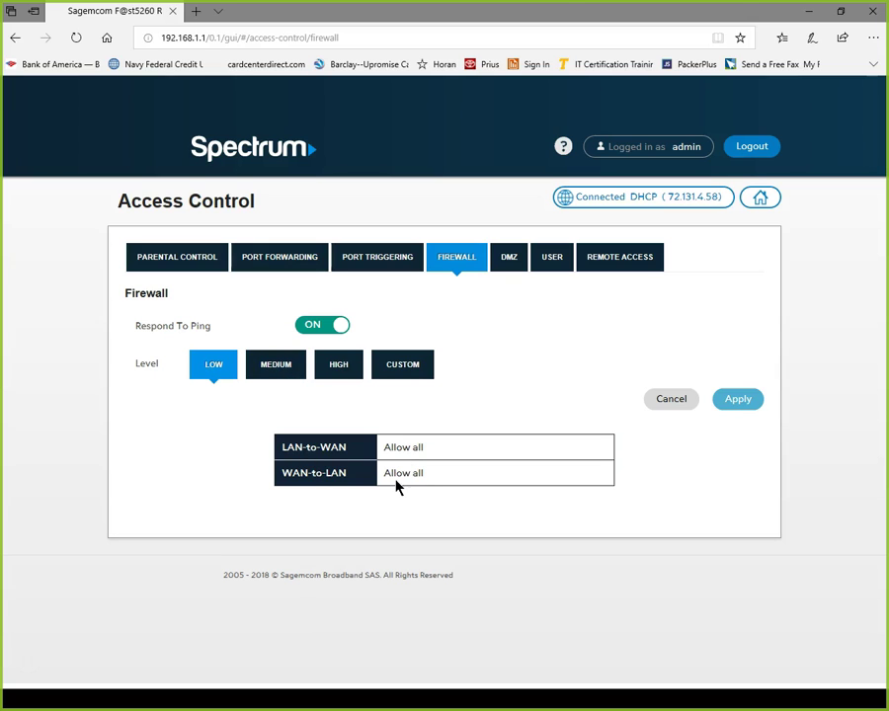
Preview the Medium, High and Custom firewall levels.
{"action": "left_click", "coordinate": [287, 366]}
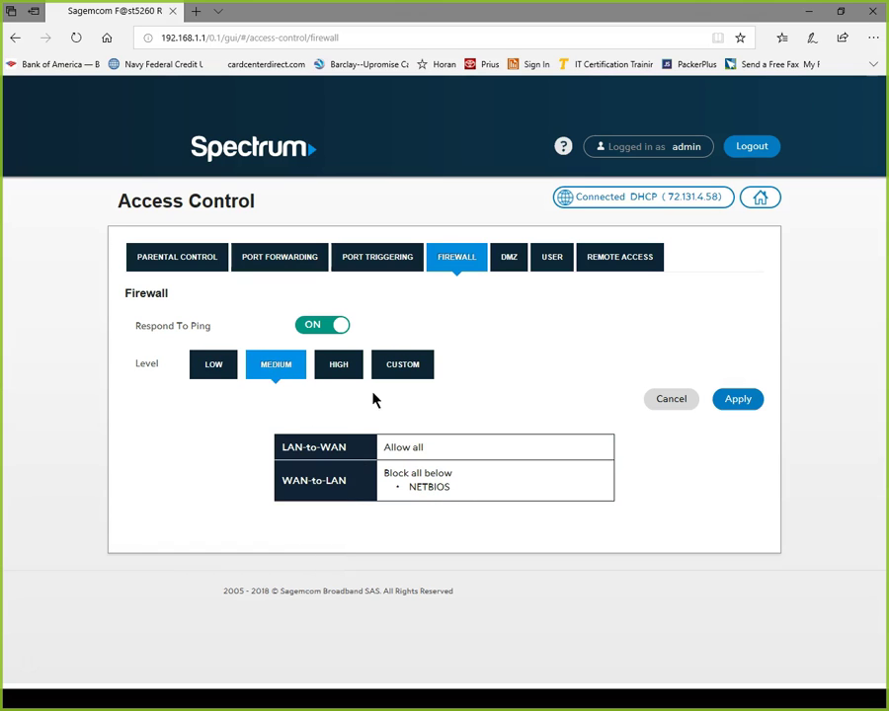
{"action": "left_click", "coordinate": [339, 370]}
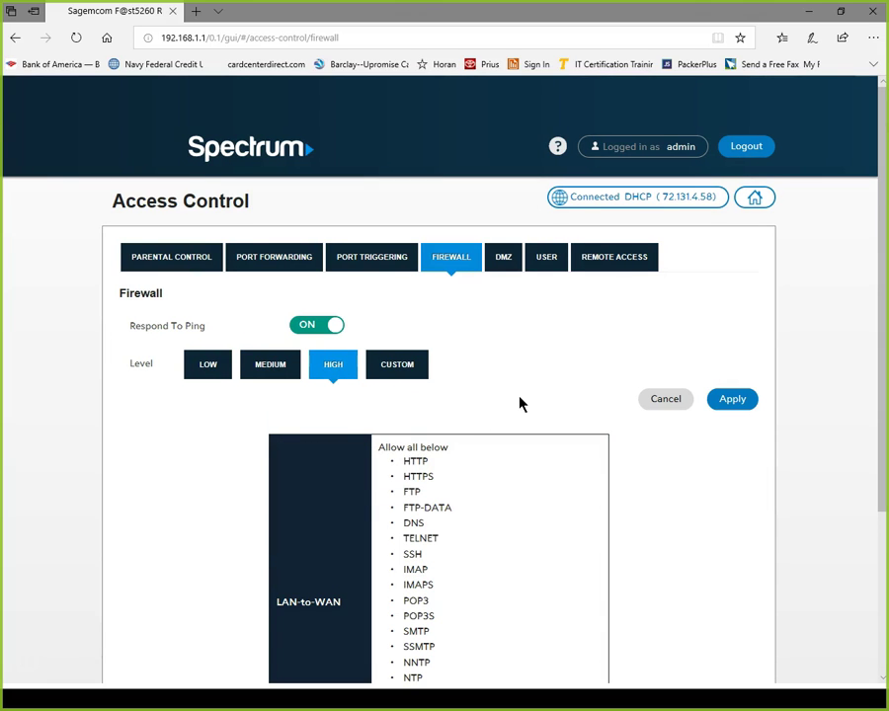
{"action": "scroll", "coordinate": [522, 403], "scroll_direction": "down", "scroll_amount": 2}
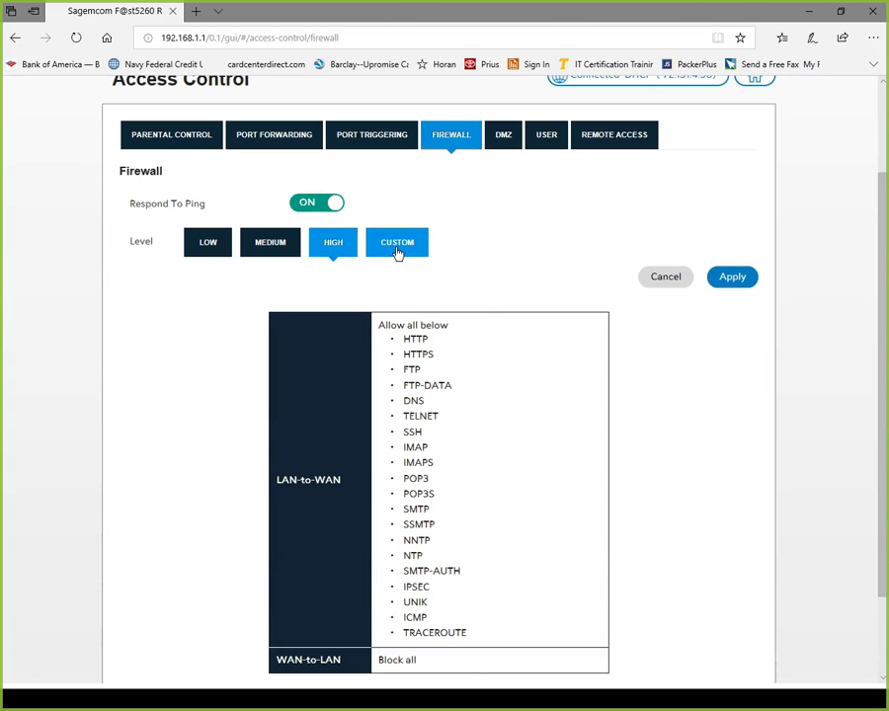
{"action": "left_click", "coordinate": [397, 253]}
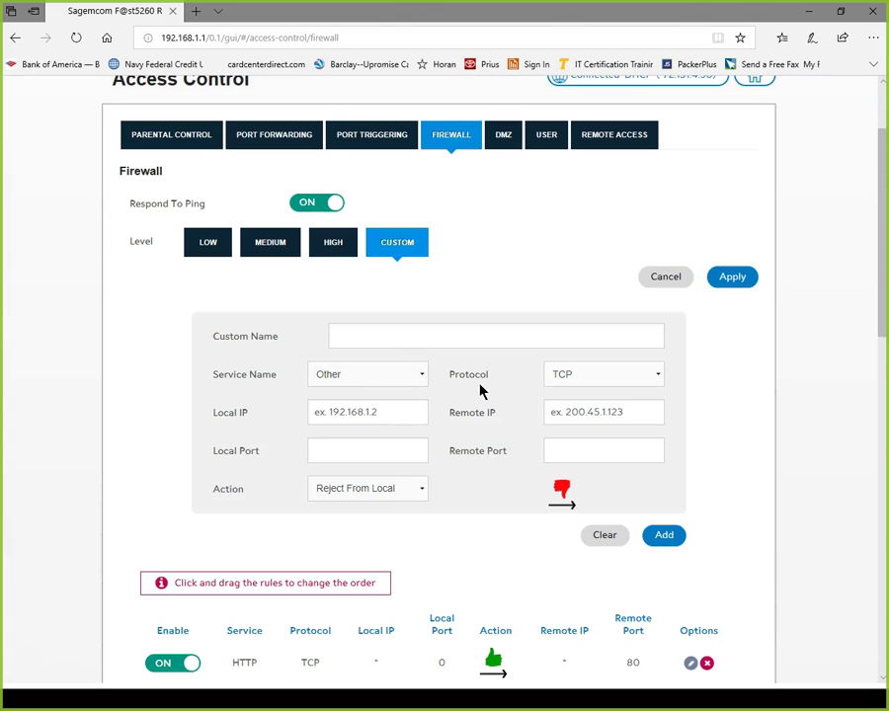
Restore the Low firewall level, turn Respond To Ping off, and return to the dashboard.
{"action": "left_click", "coordinate": [209, 247]}
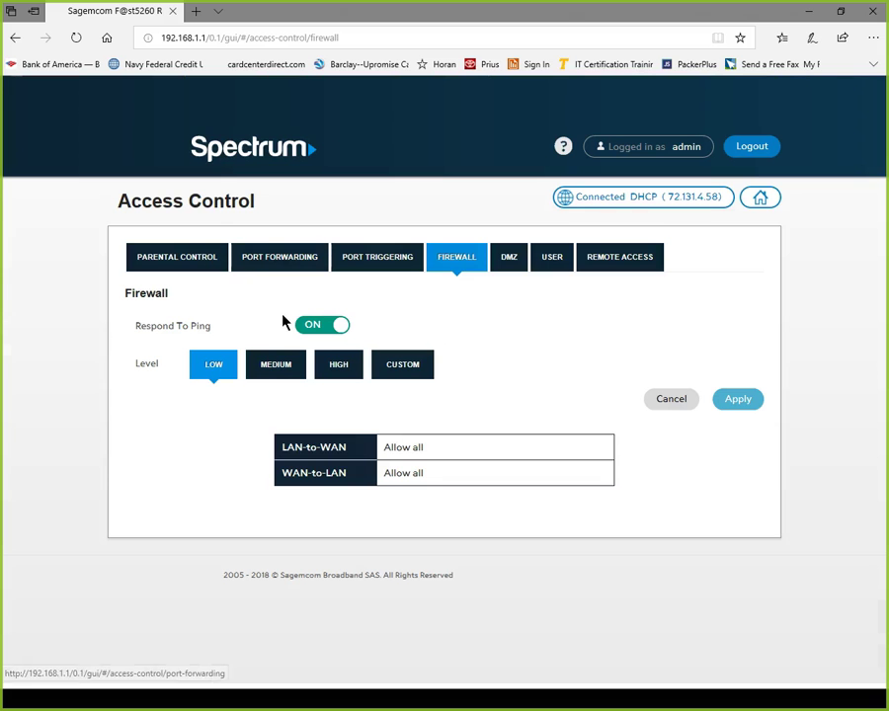
{"action": "left_click", "coordinate": [312, 328]}
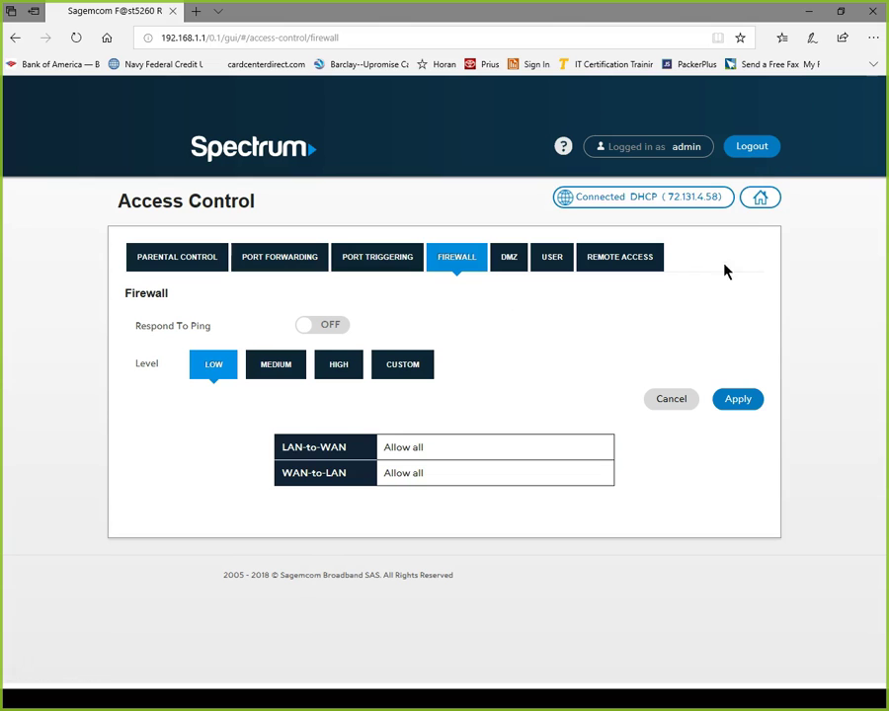
{"action": "left_click", "coordinate": [761, 201]}
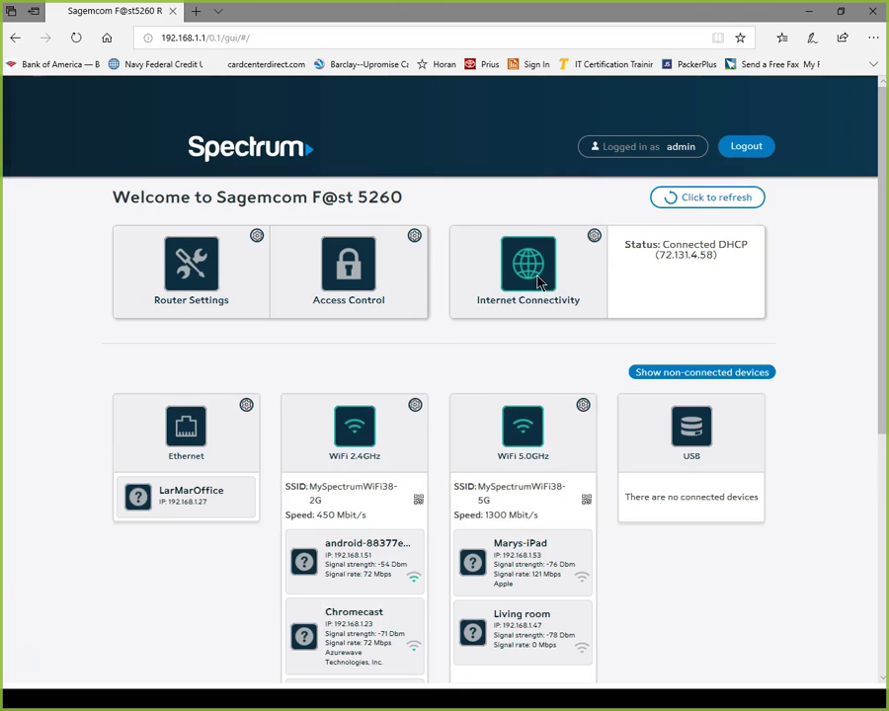
Check the IPv4 and IPv6 Internet Connectivity settings, log out, and move Edge aside.
{"action": "left_click", "coordinate": [538, 282]}
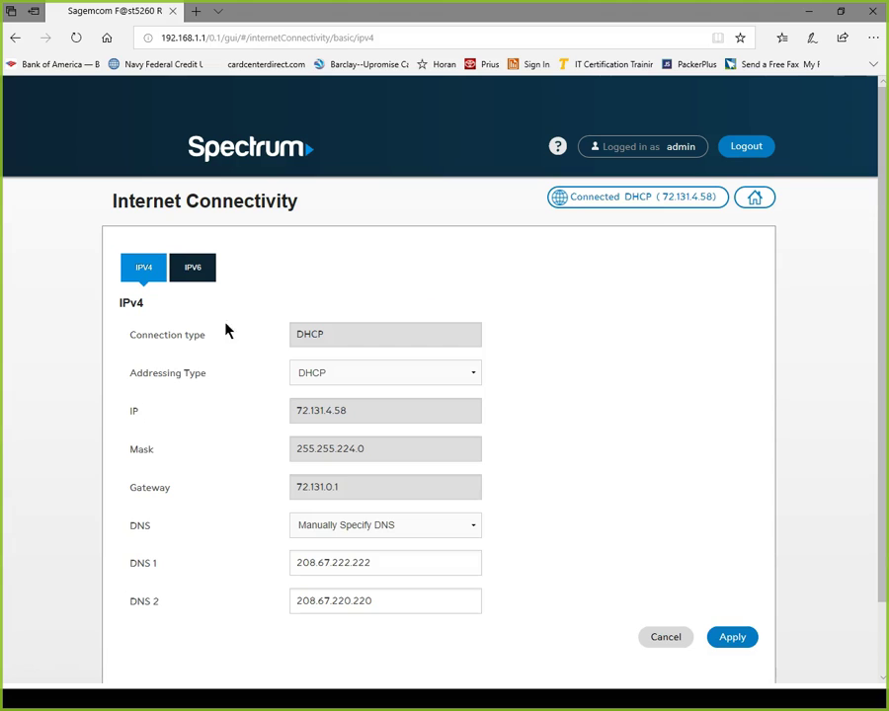
{"action": "left_click", "coordinate": [205, 278]}
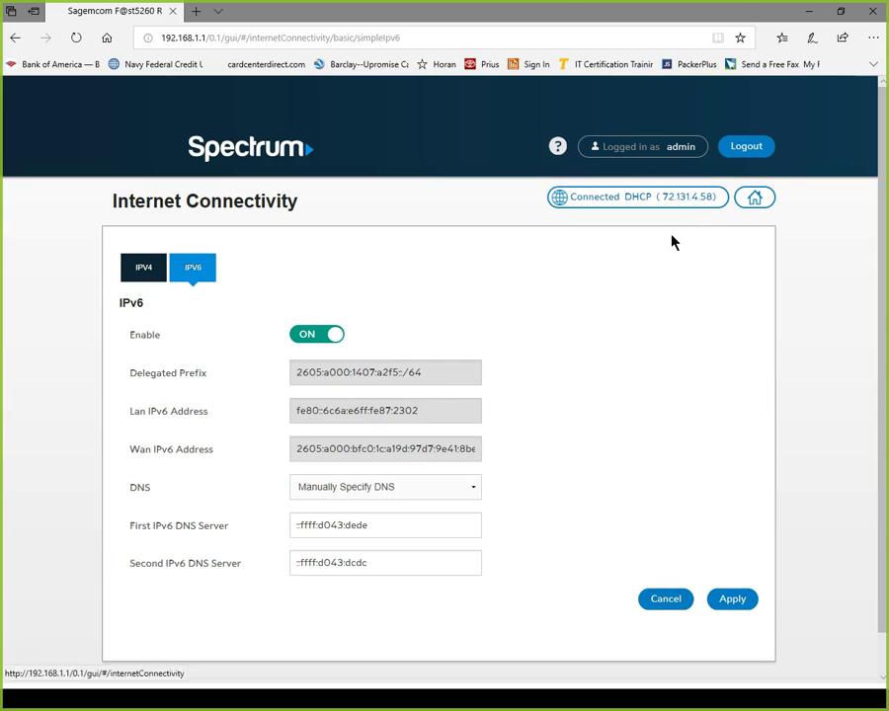
{"action": "left_click", "coordinate": [750, 154]}
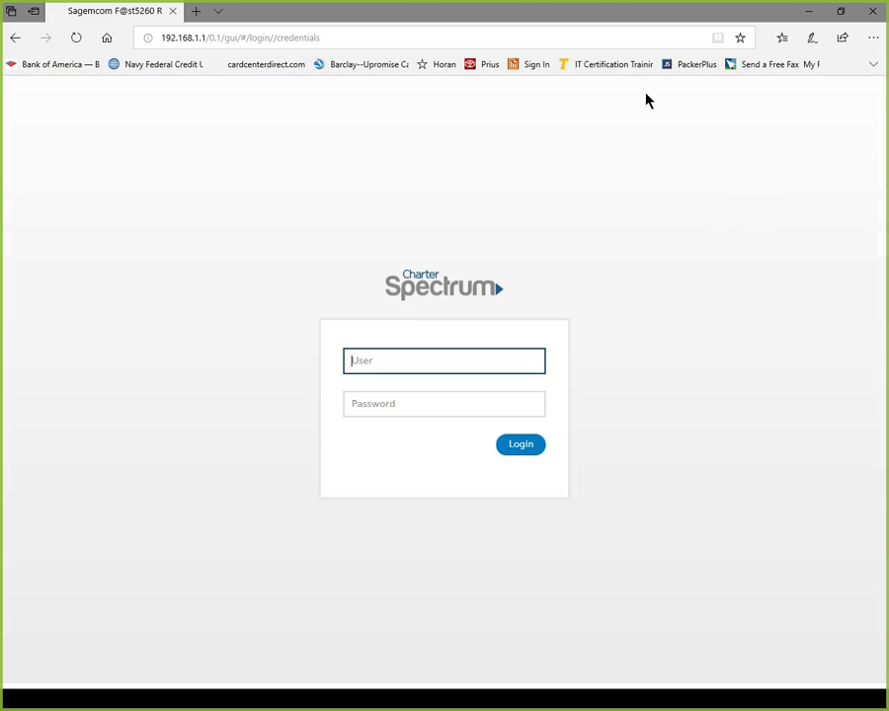
{"action": "left_click_drag", "start_coordinate": [764, 16], "coordinate": [0, 99]}
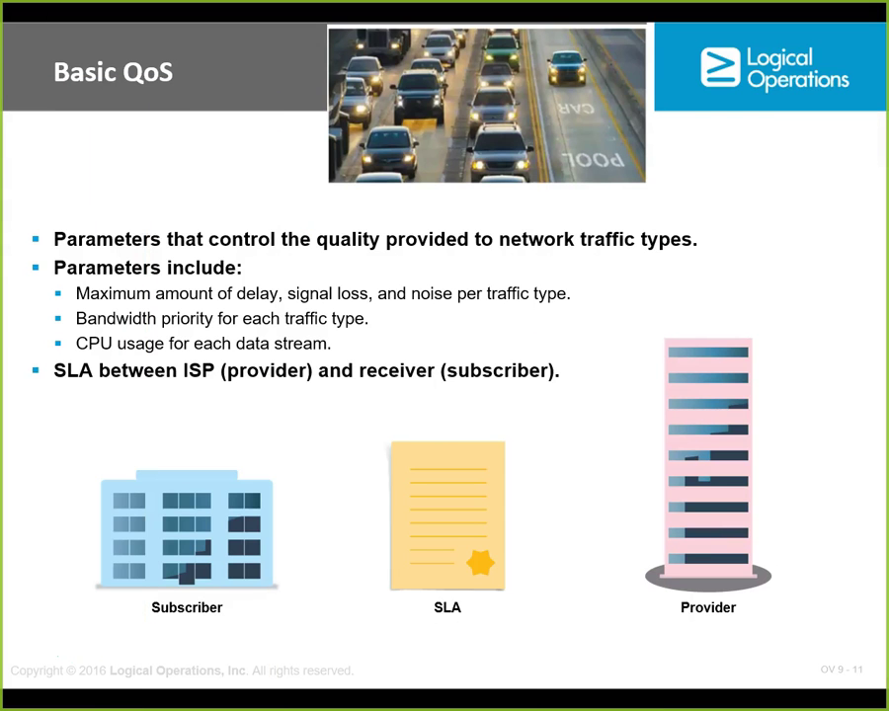
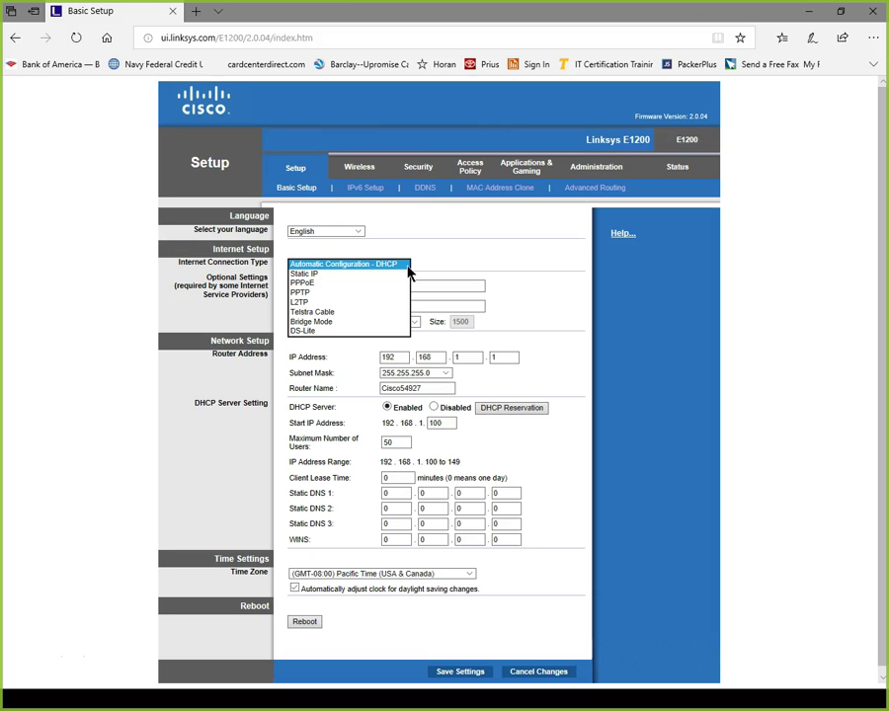
{"action": "left_click", "coordinate": [406, 264]}
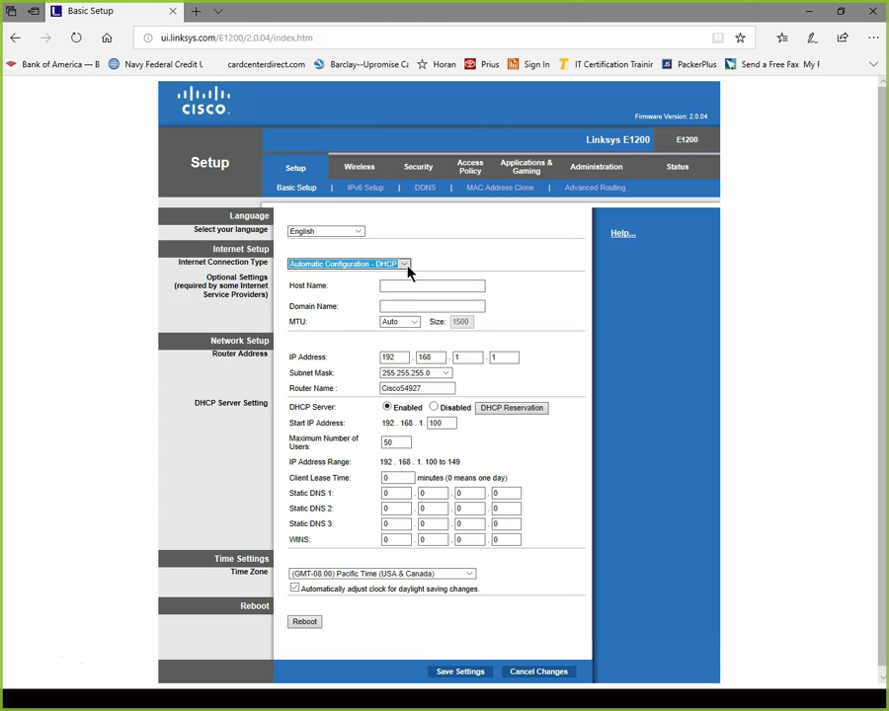
{"action": "left_click", "coordinate": [416, 286]}
{"action": "left_click", "coordinate": [436, 425]}
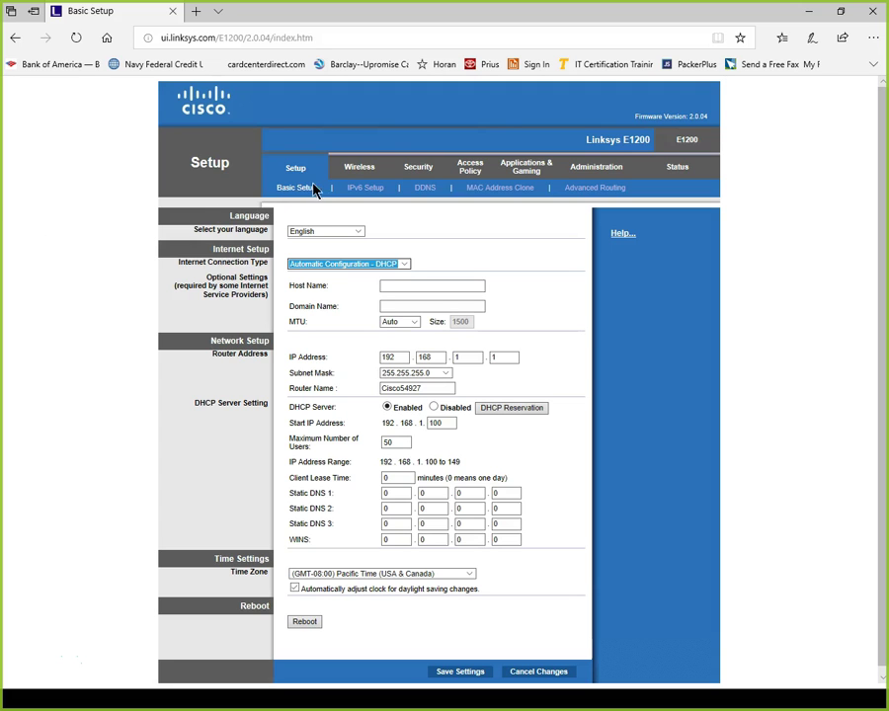
Set wireless to Manual, Mixed mode, channel 11 - 2.462GHZ, and SSID broadcast disabled, accepting WPS shutdown.
{"action": "left_click", "coordinate": [355, 173]}
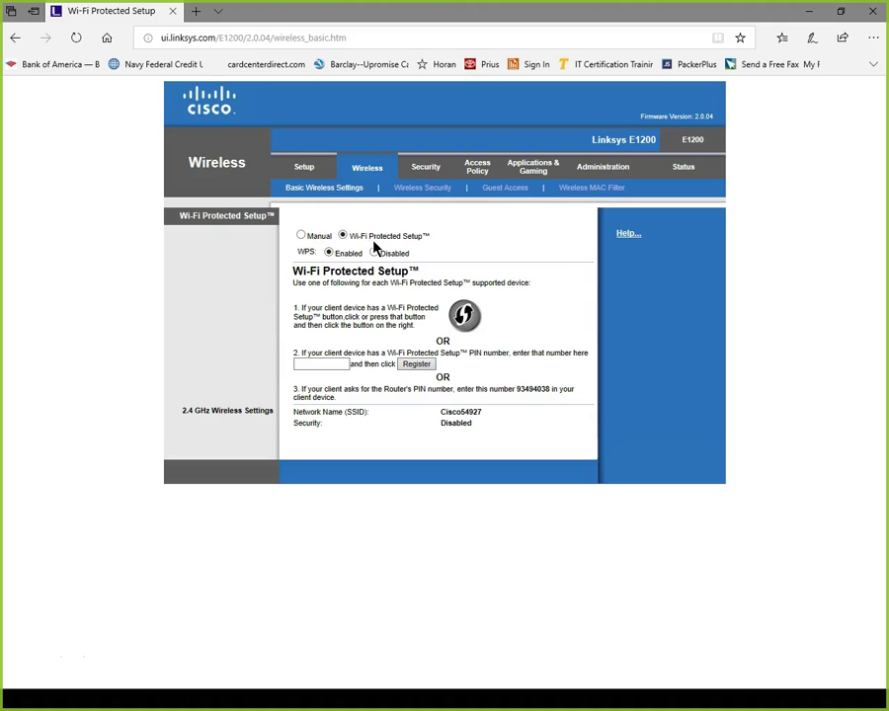
{"action": "left_click", "coordinate": [301, 236]}
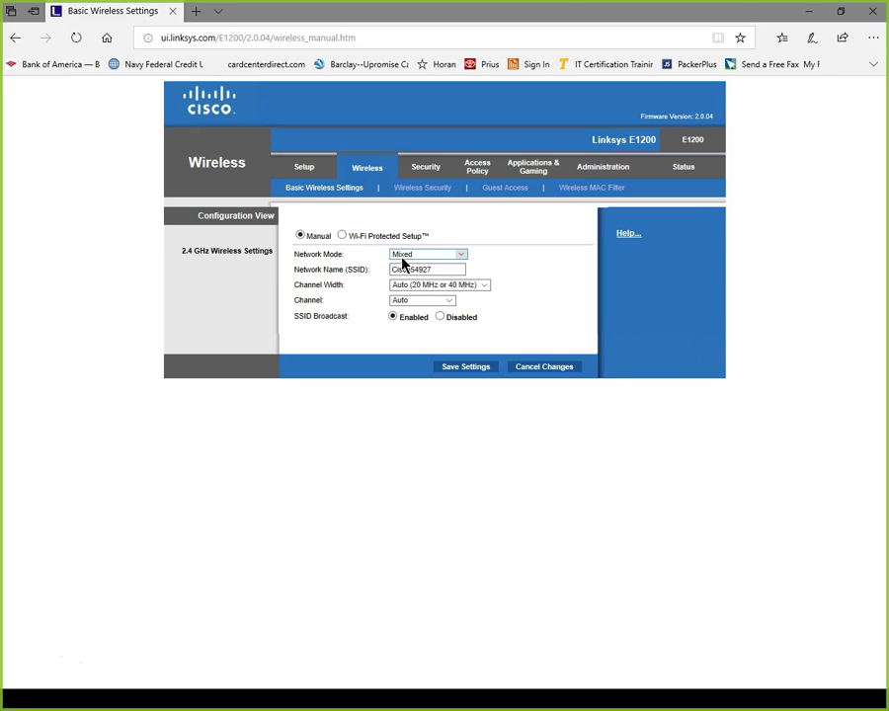
{"action": "left_click", "coordinate": [462, 257]}
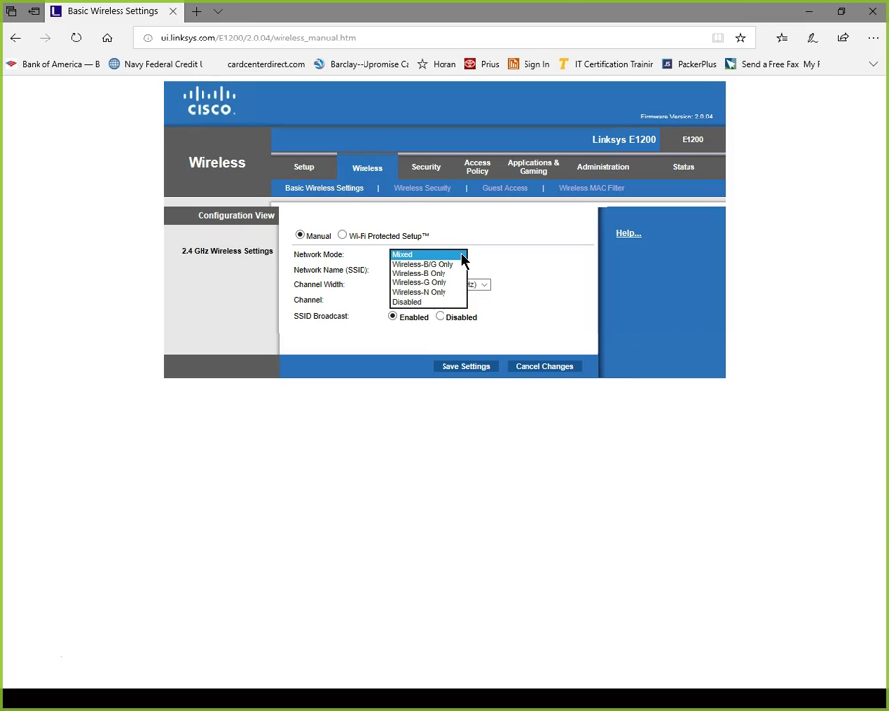
{"action": "left_click", "coordinate": [461, 255]}
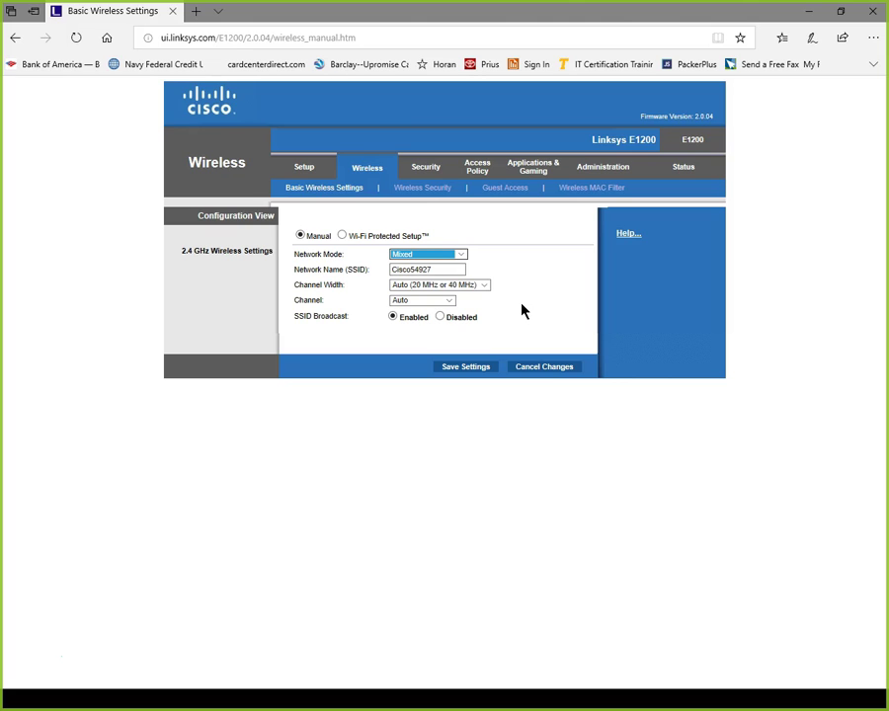
{"action": "left_click", "coordinate": [449, 301]}
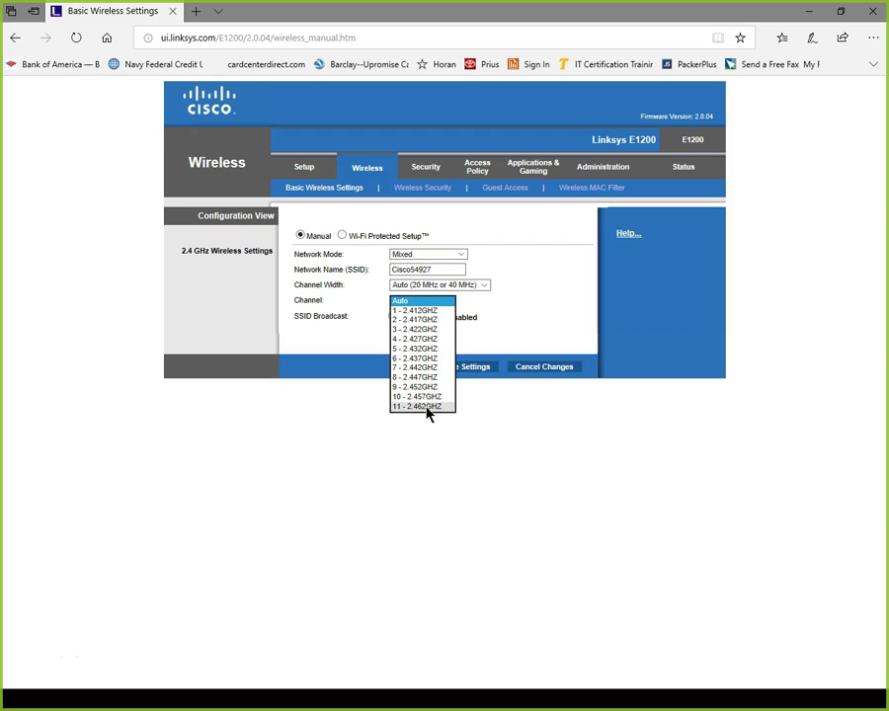
{"action": "left_click", "coordinate": [427, 407]}
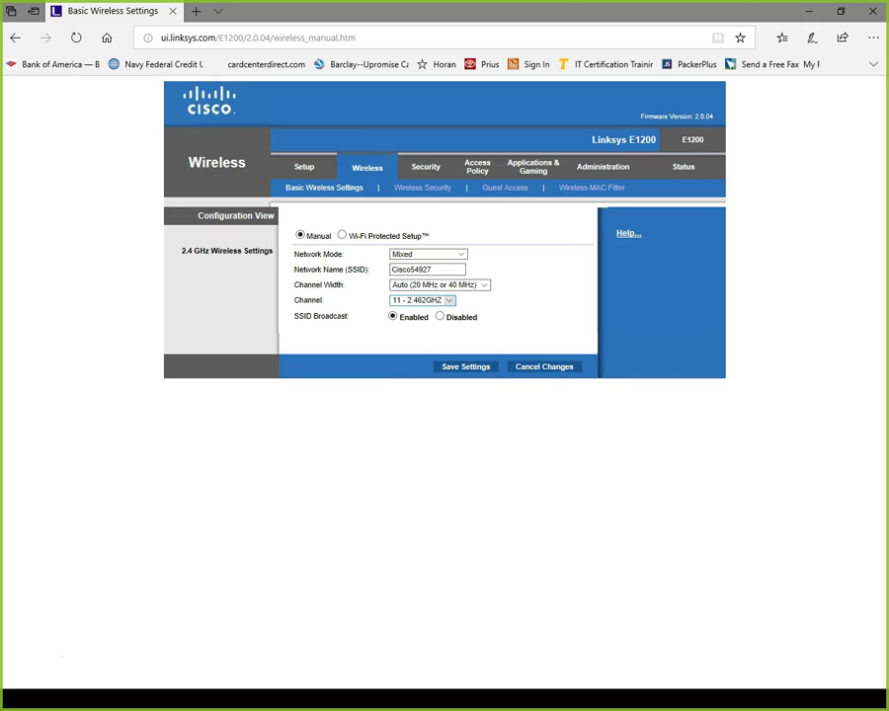
{"action": "left_click", "coordinate": [440, 316]}
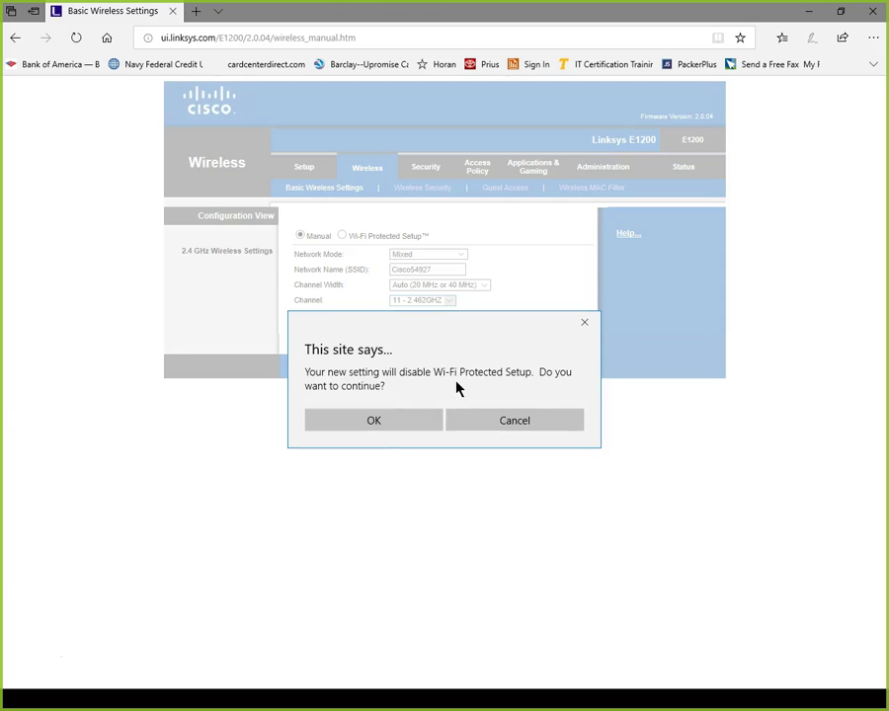
{"action": "left_click", "coordinate": [403, 419]}
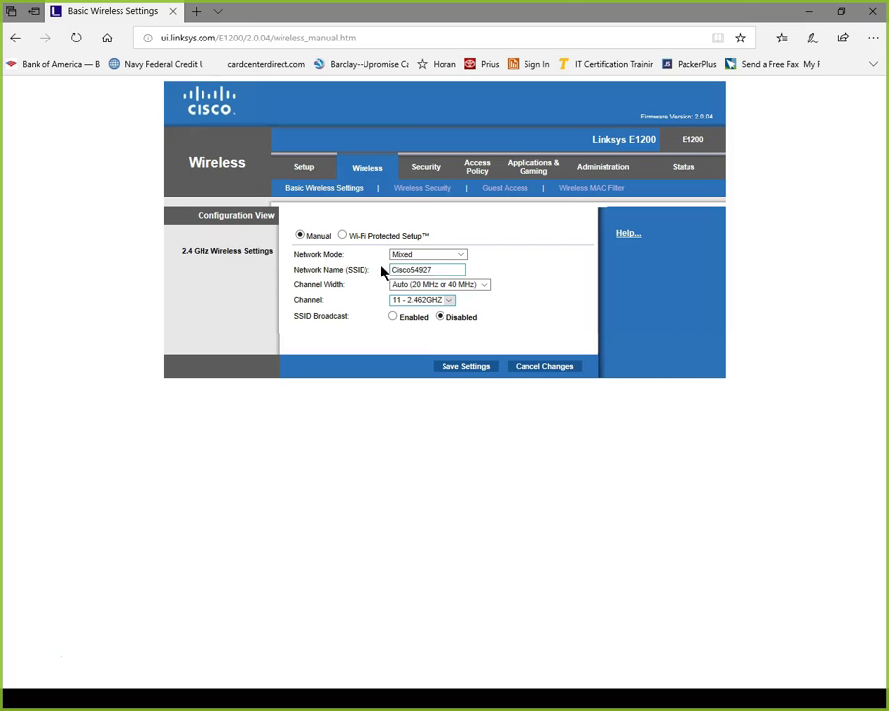
Replace SSID Cisco54927 with SOHO1, visit Security past the warning, then return to Wireless.
{"action": "left_click_drag", "start_coordinate": [431, 270], "coordinate": [379, 272]}
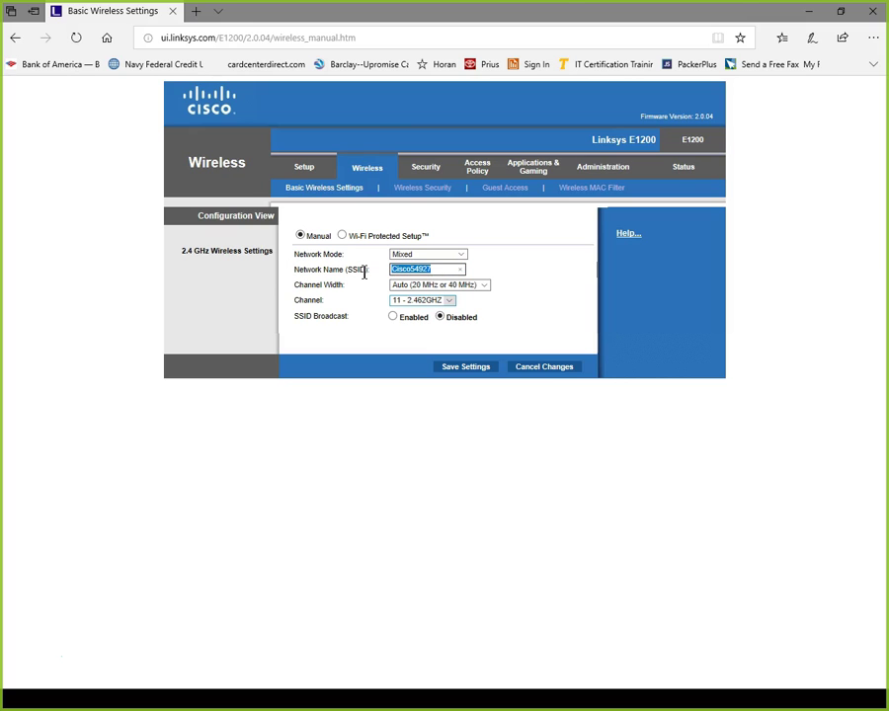
{"action": "type", "text": "SOHO1"}
{"action": "left_click", "coordinate": [430, 173]}
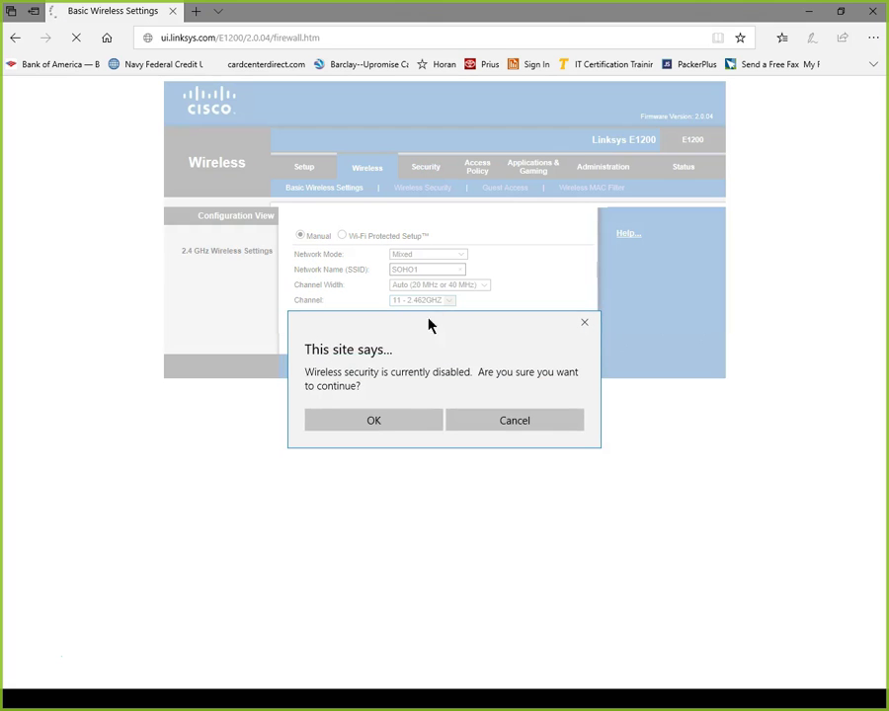
{"action": "left_click", "coordinate": [391, 423]}
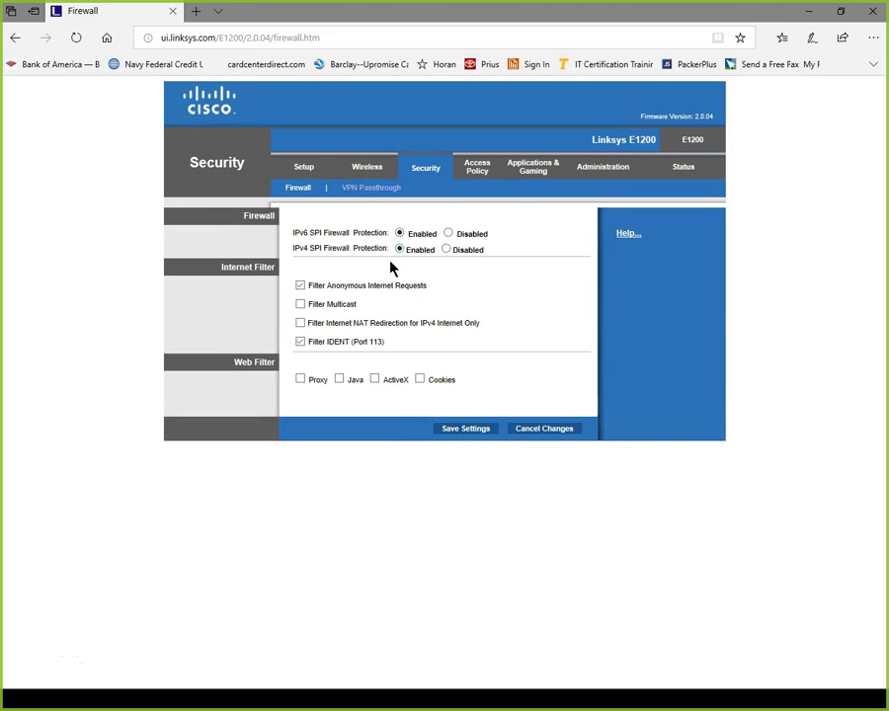
{"action": "left_click", "coordinate": [367, 168]}
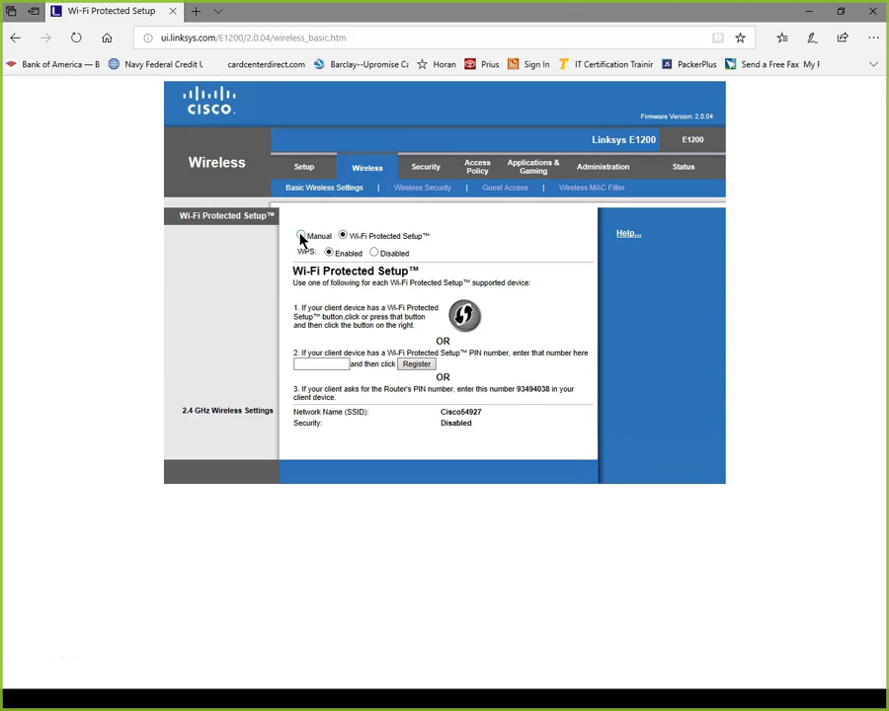
Set Wireless Security to WPA2 Personal with a passphrase that the router rejects as too short.
{"action": "left_click", "coordinate": [300, 235]}
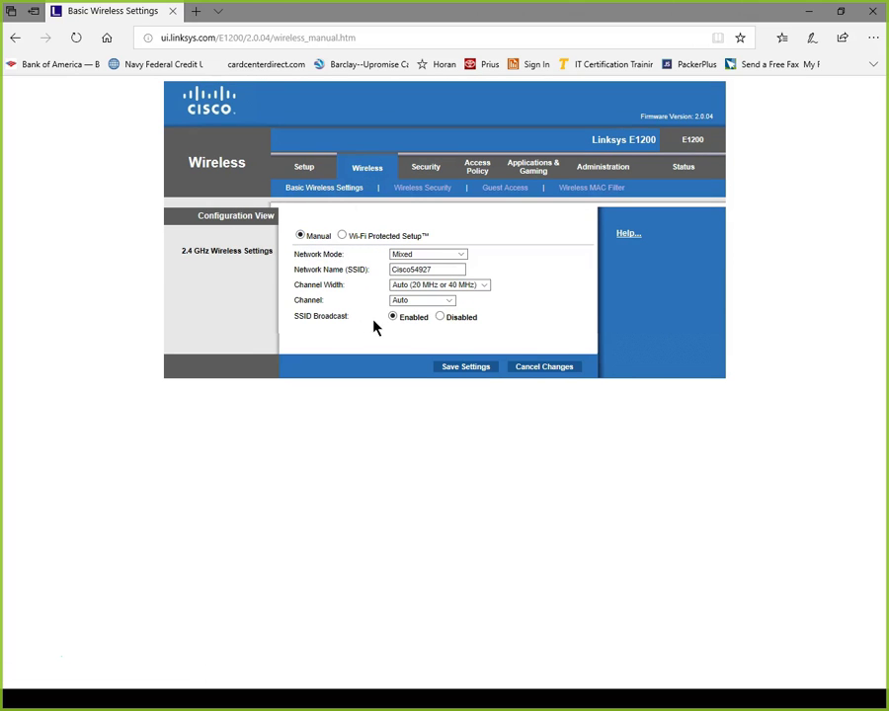
{"action": "left_click", "coordinate": [423, 188]}
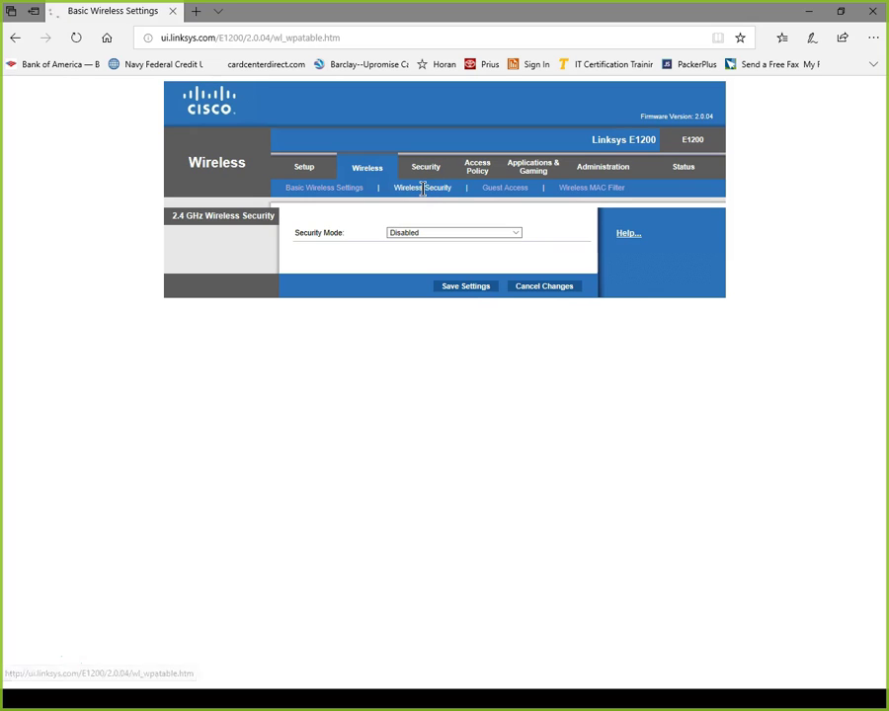
{"action": "left_click", "coordinate": [513, 237]}
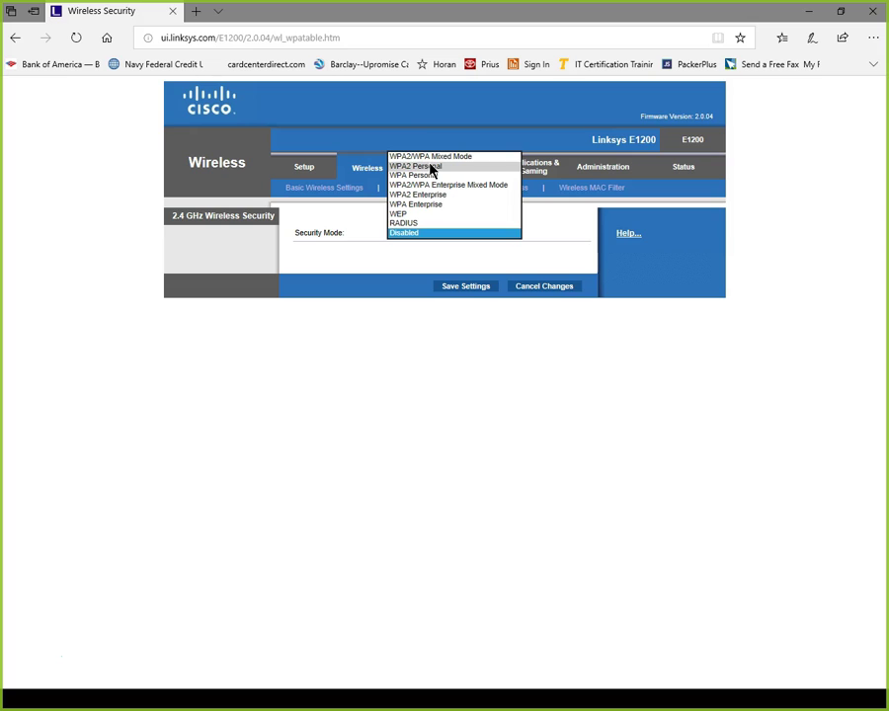
{"action": "left_click", "coordinate": [429, 166]}
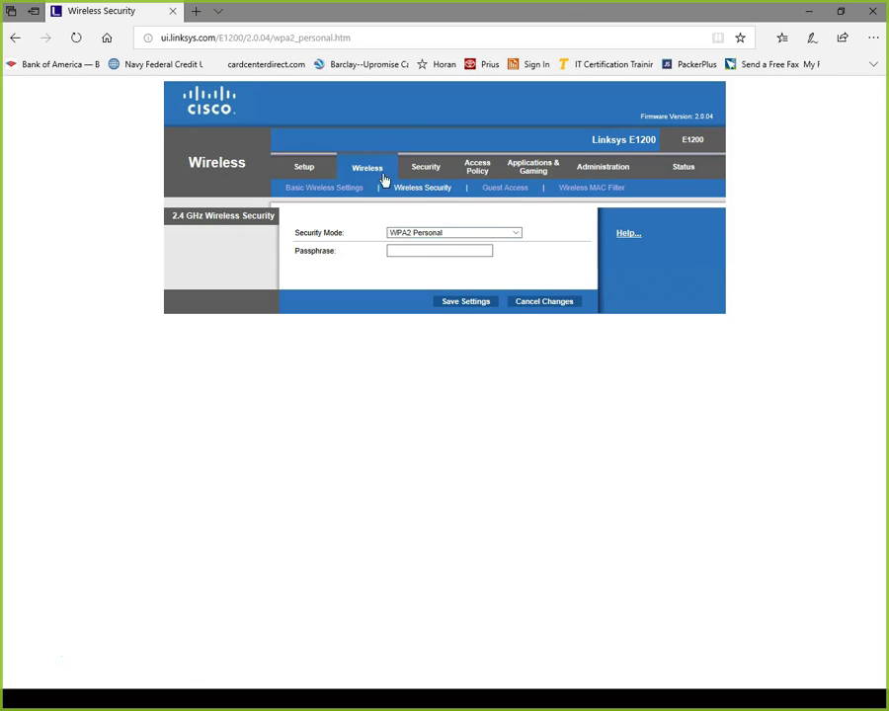
{"action": "left_click", "coordinate": [413, 251]}
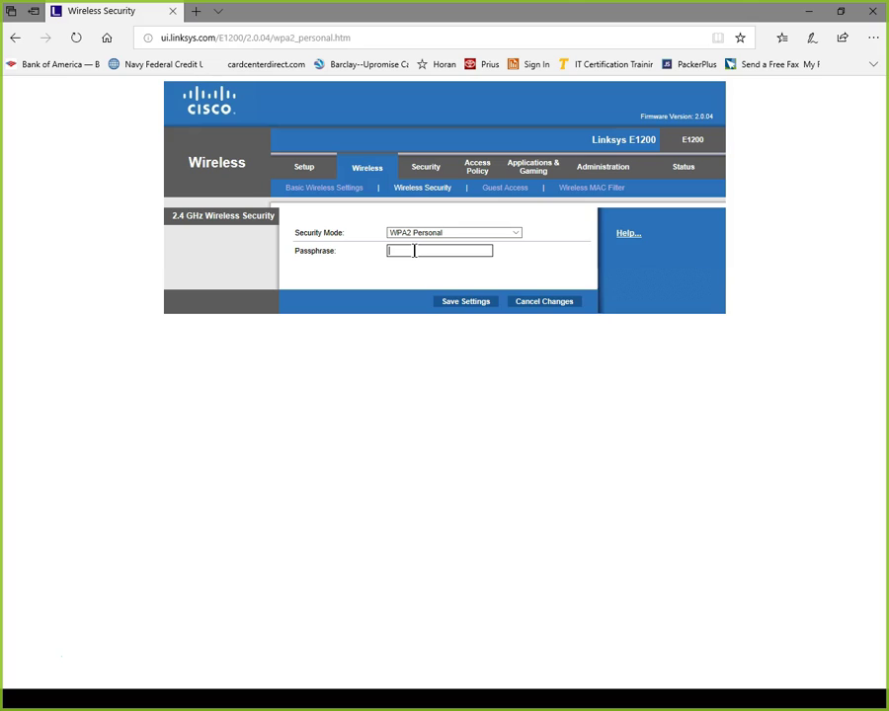
{"action": "type", "text": "SOHO1"}
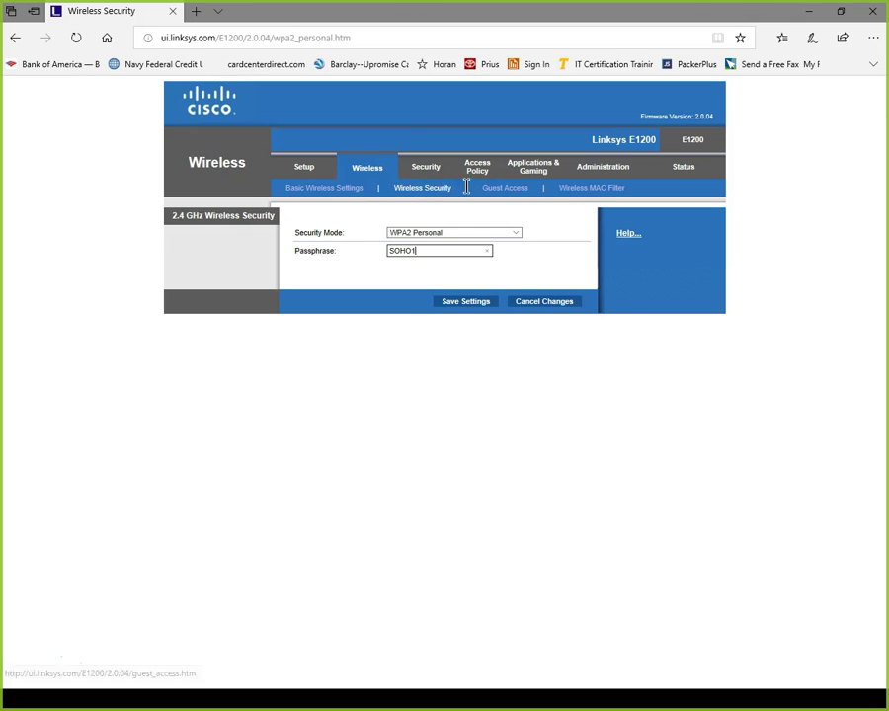
{"action": "left_click", "coordinate": [469, 306]}
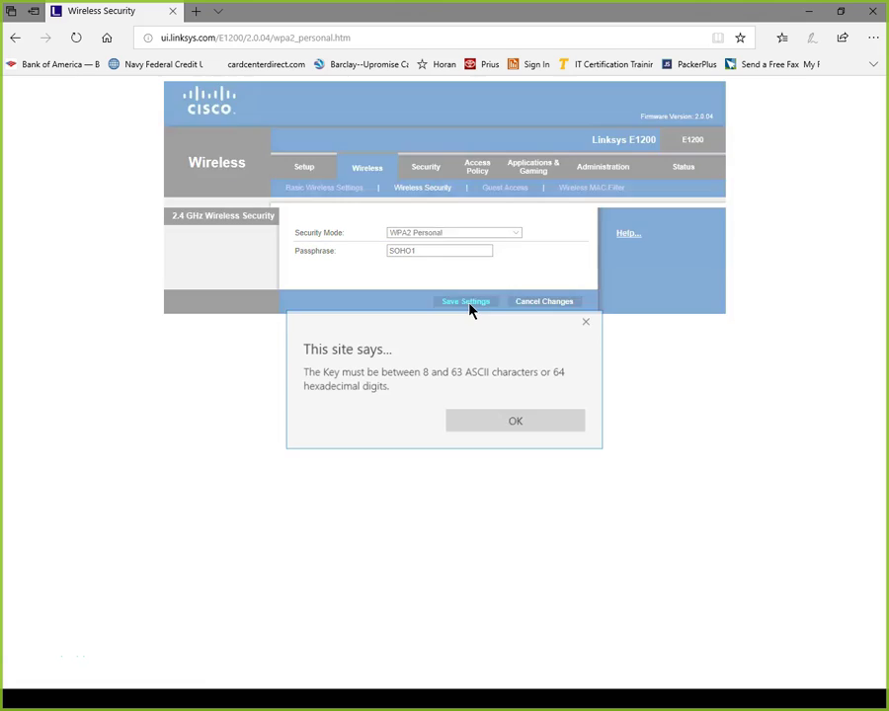
{"action": "left_click", "coordinate": [506, 420]}
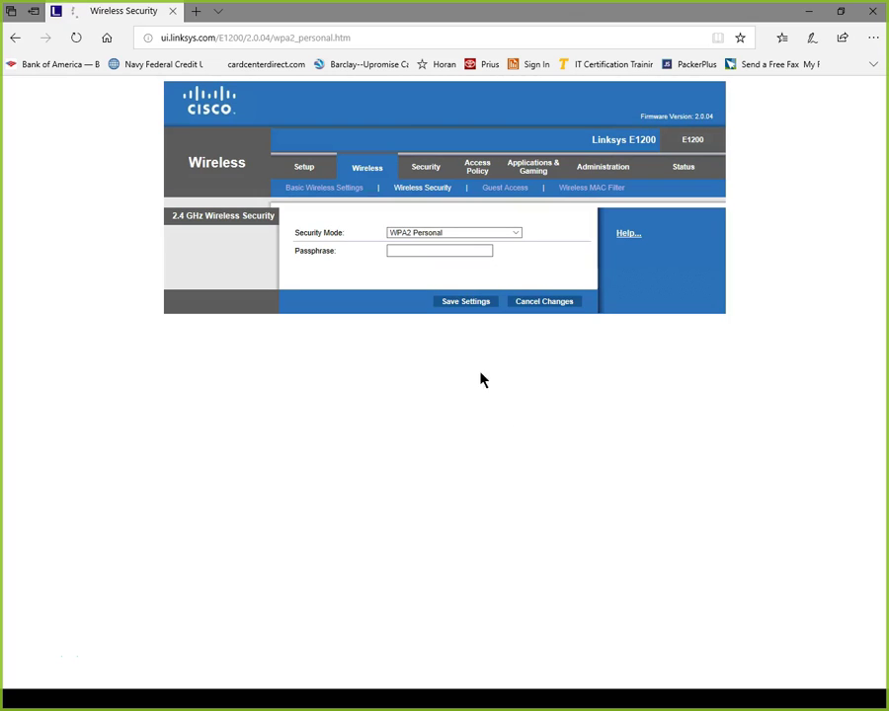
Enter a longer WPA2 passphrase and save the wireless security settings.
{"action": "left_click", "coordinate": [422, 250]}
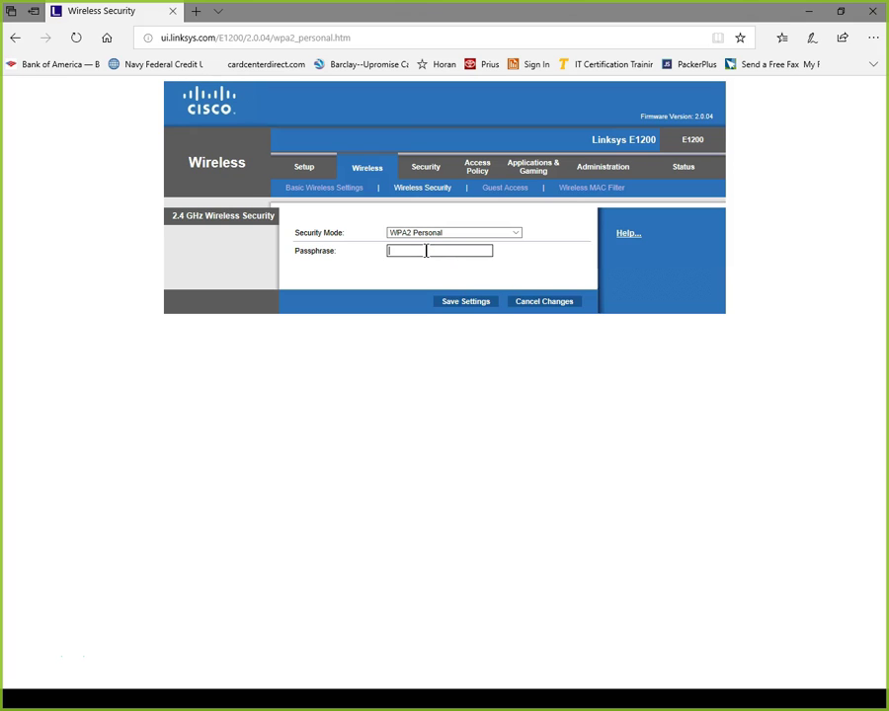
{"action": "left_click", "coordinate": [449, 302]}
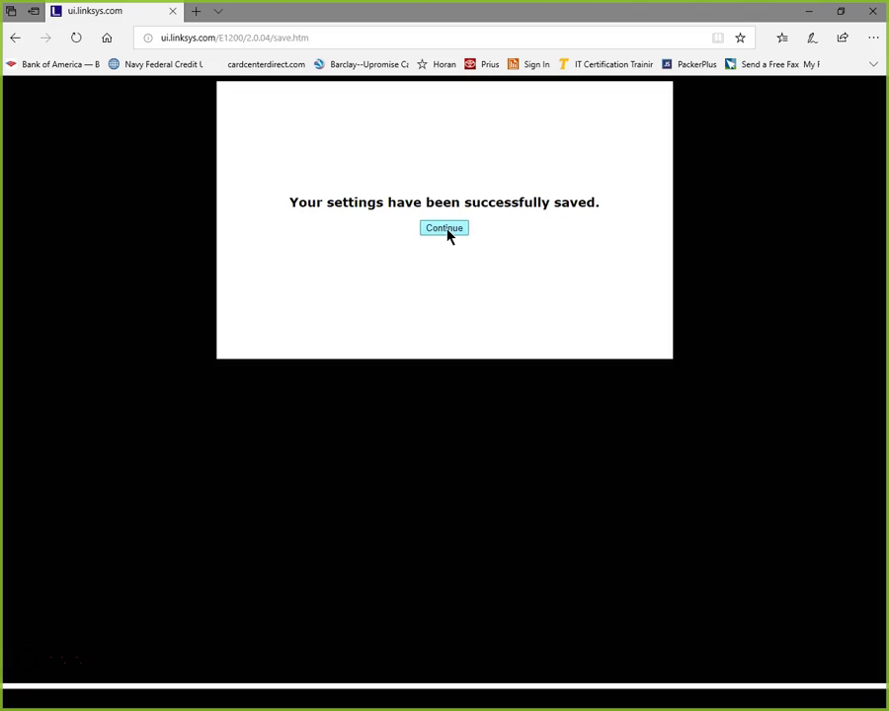
{"action": "left_click", "coordinate": [444, 228]}
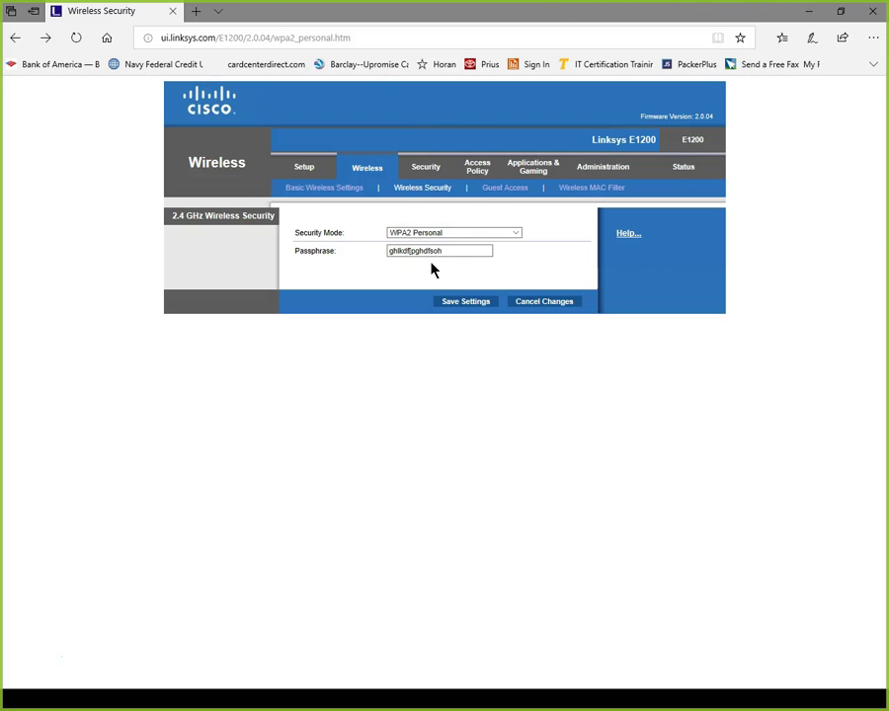
Switch the wireless setup to Manual on channel 11 - 2.462GHZ.
{"action": "left_click", "coordinate": [425, 172]}
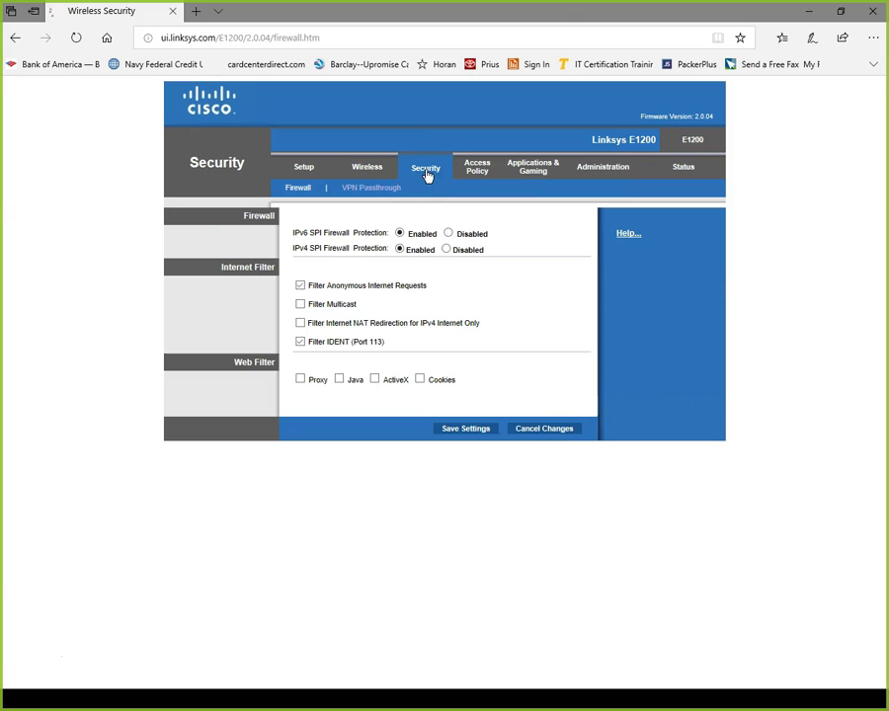
{"action": "left_click", "coordinate": [369, 173]}
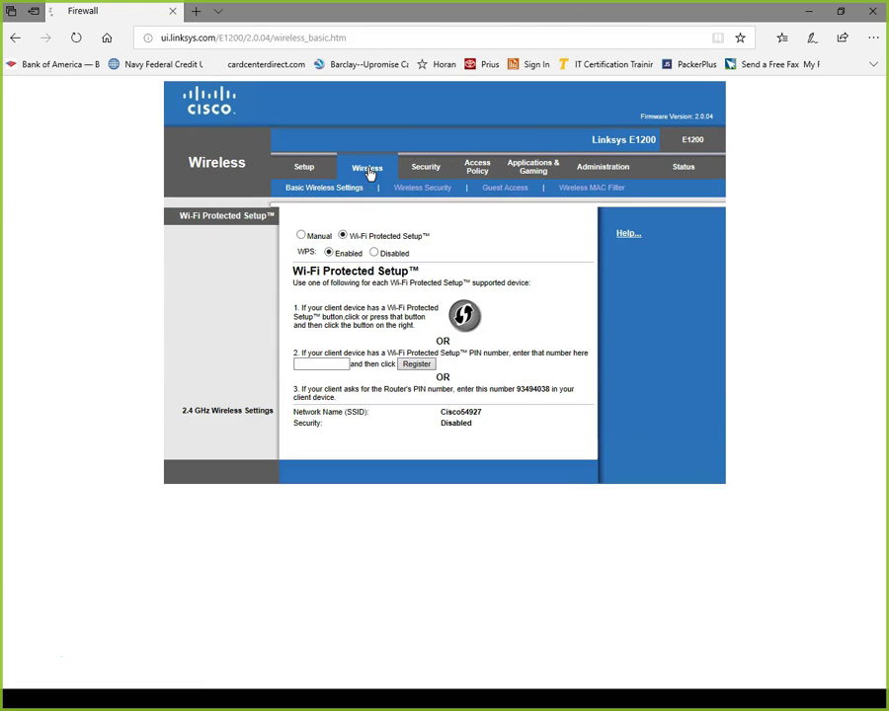
{"action": "left_click", "coordinate": [301, 236]}
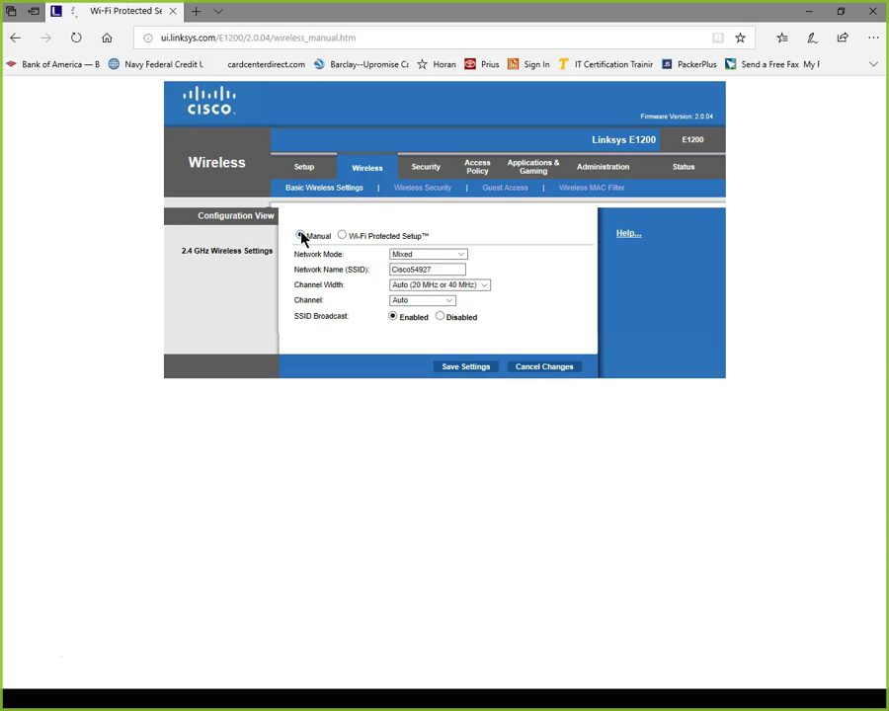
{"action": "left_click", "coordinate": [449, 300]}
{"action": "left_click", "coordinate": [426, 406]}
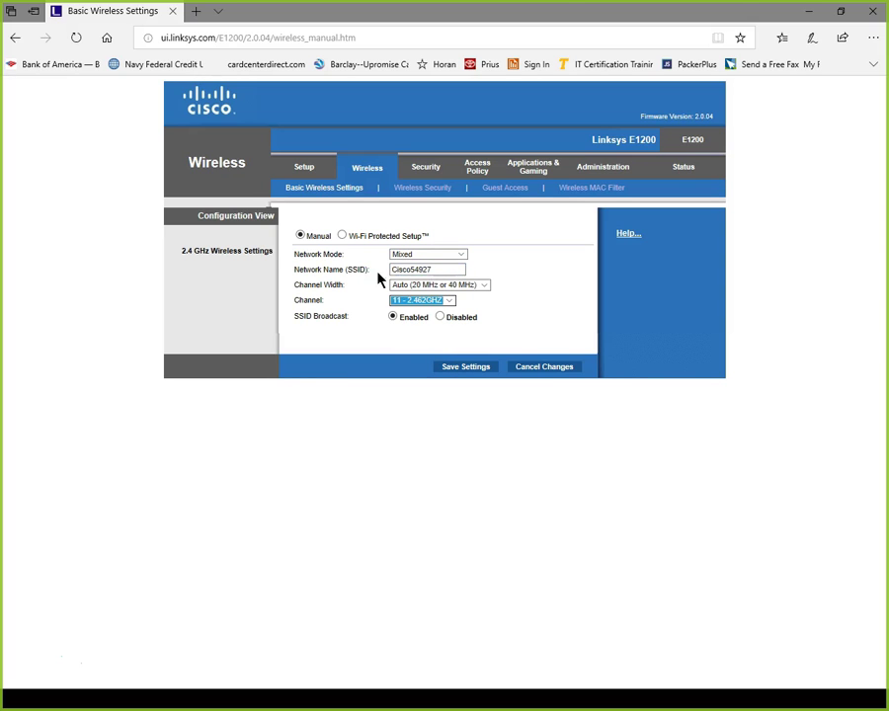
Rename the SSID from Cisco54927 to SOHO1 and save, confirming the security-disabled warning.
{"action": "left_click_drag", "start_coordinate": [432, 270], "coordinate": [338, 272]}
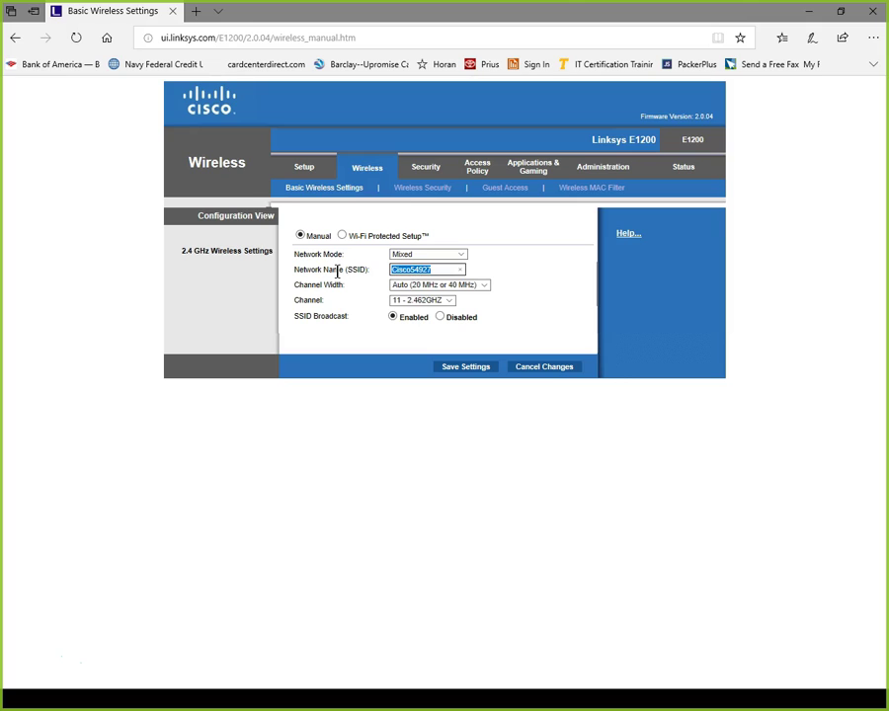
{"action": "type", "text": "SOHO1"}
{"action": "left_click", "coordinate": [457, 366]}
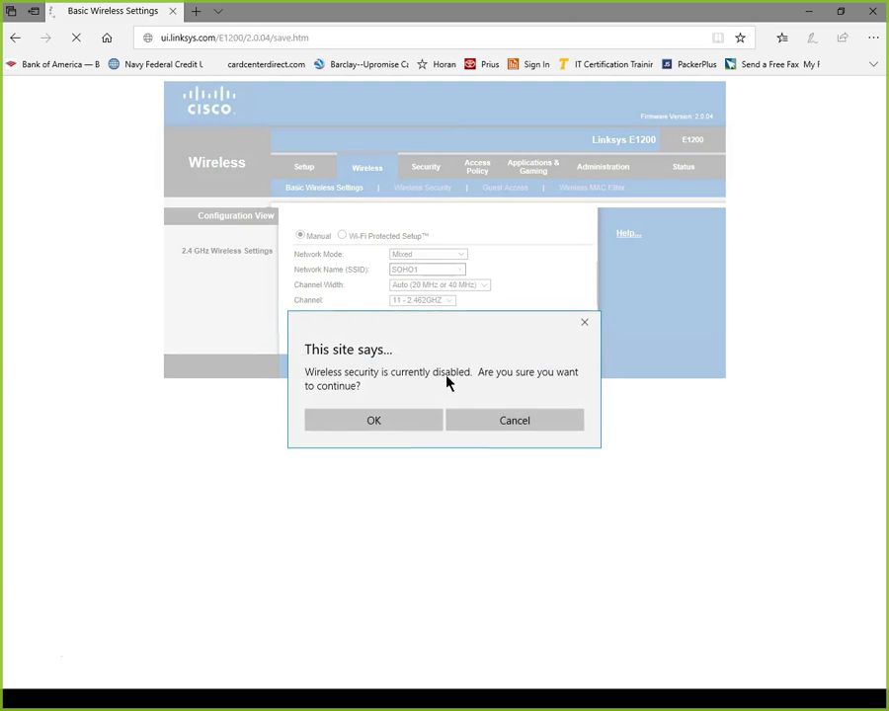
{"action": "left_click", "coordinate": [407, 419]}
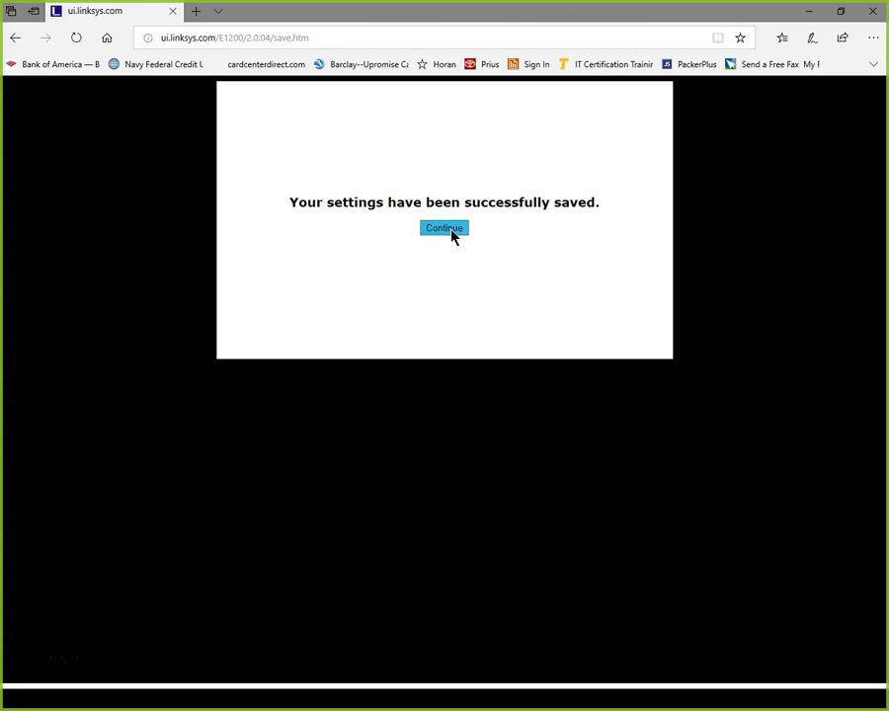
{"action": "left_click", "coordinate": [446, 228]}
{"action": "left_click", "coordinate": [426, 170]}
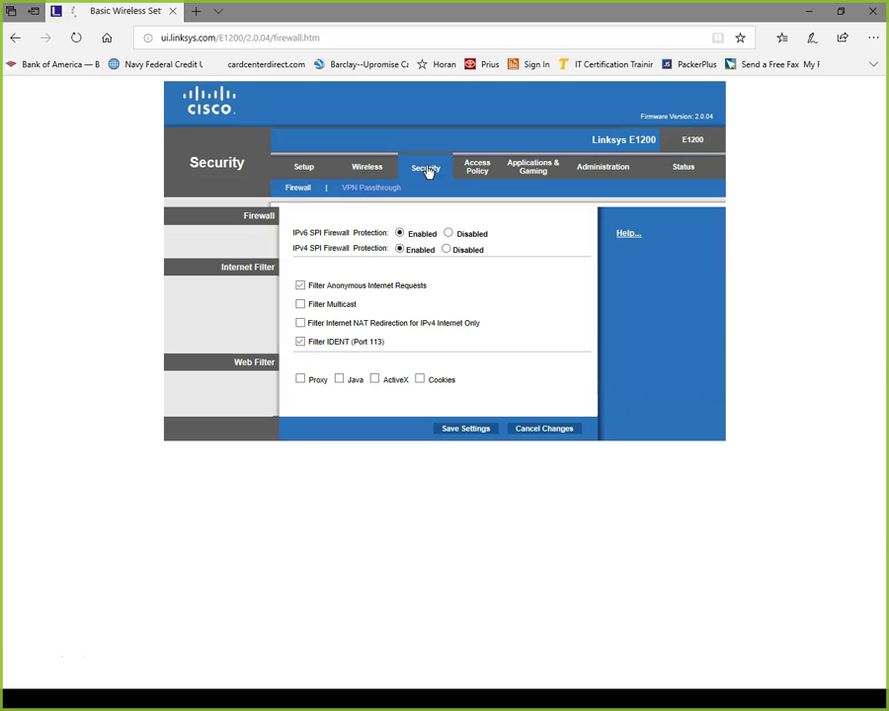
Set Wireless Security to WPA2 Personal with a new passphrase and save it.
{"action": "left_click", "coordinate": [369, 169]}
{"action": "left_click", "coordinate": [300, 237]}
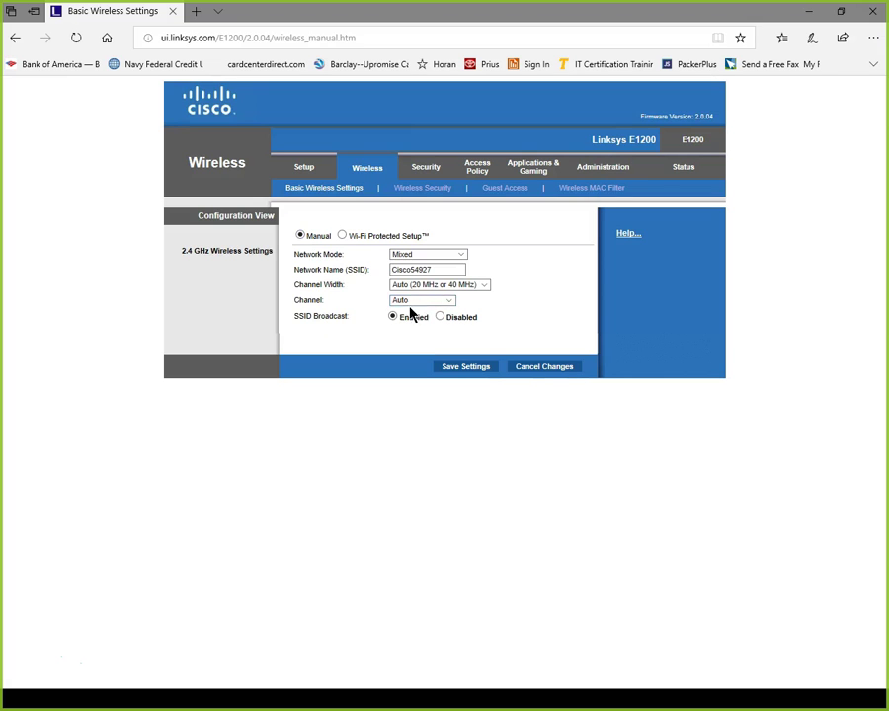
{"action": "left_click", "coordinate": [422, 195]}
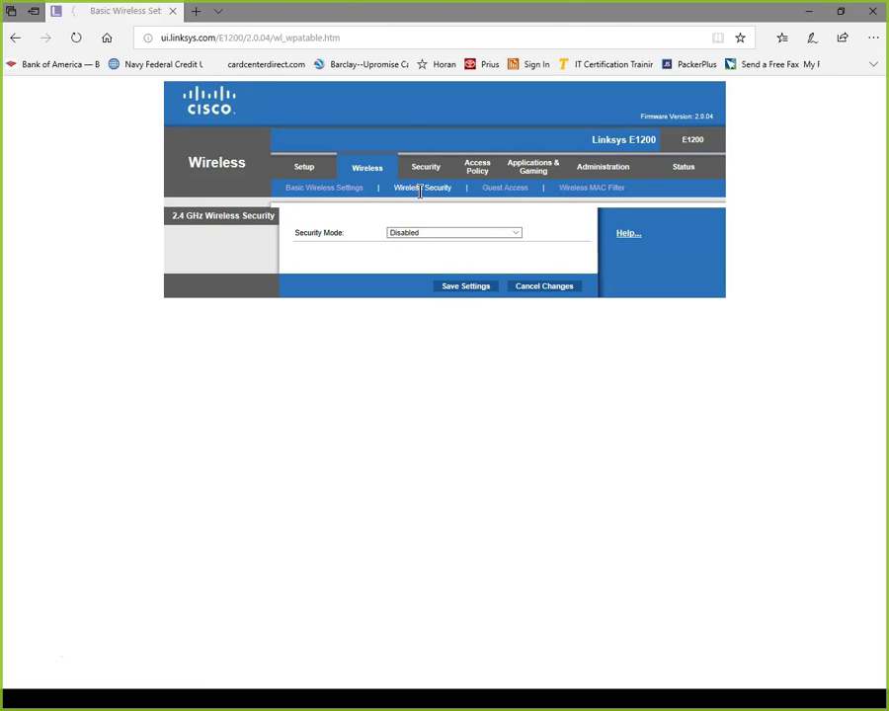
{"action": "left_click", "coordinate": [452, 233]}
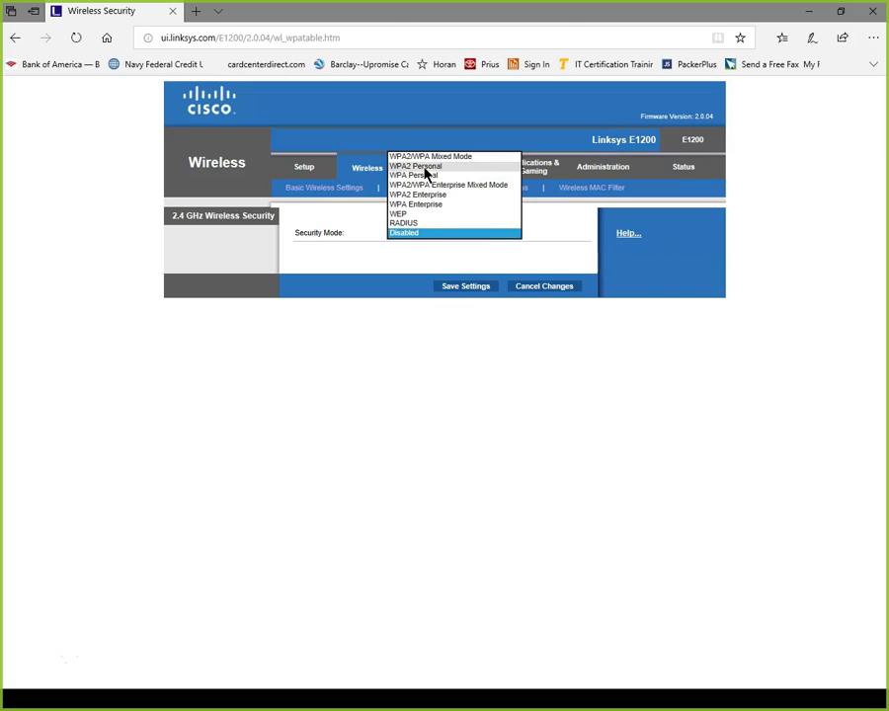
{"action": "left_click", "coordinate": [423, 166]}
{"action": "left_click", "coordinate": [427, 250]}
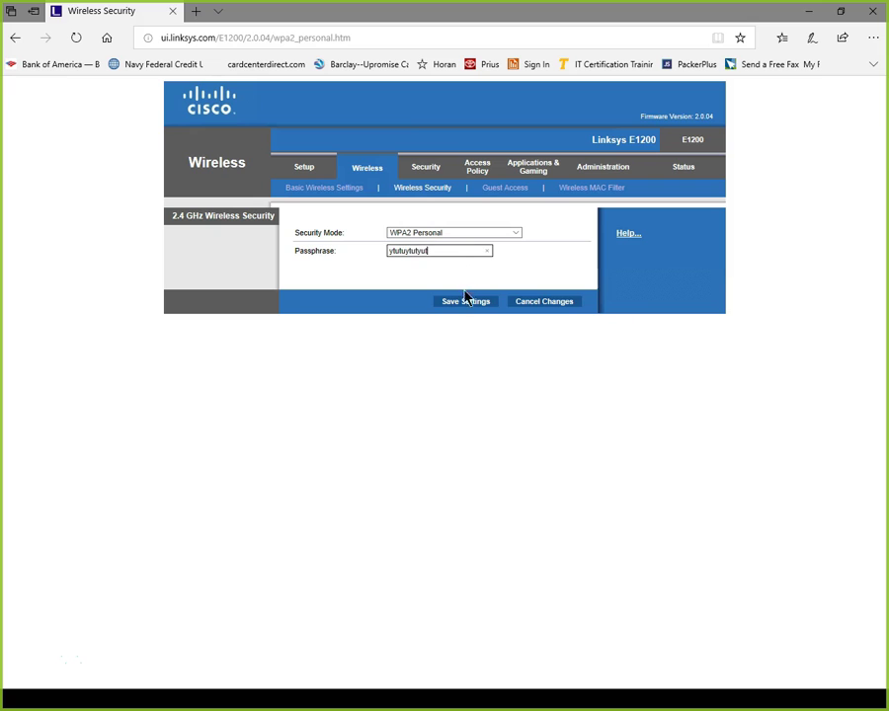
{"action": "left_click", "coordinate": [467, 302]}
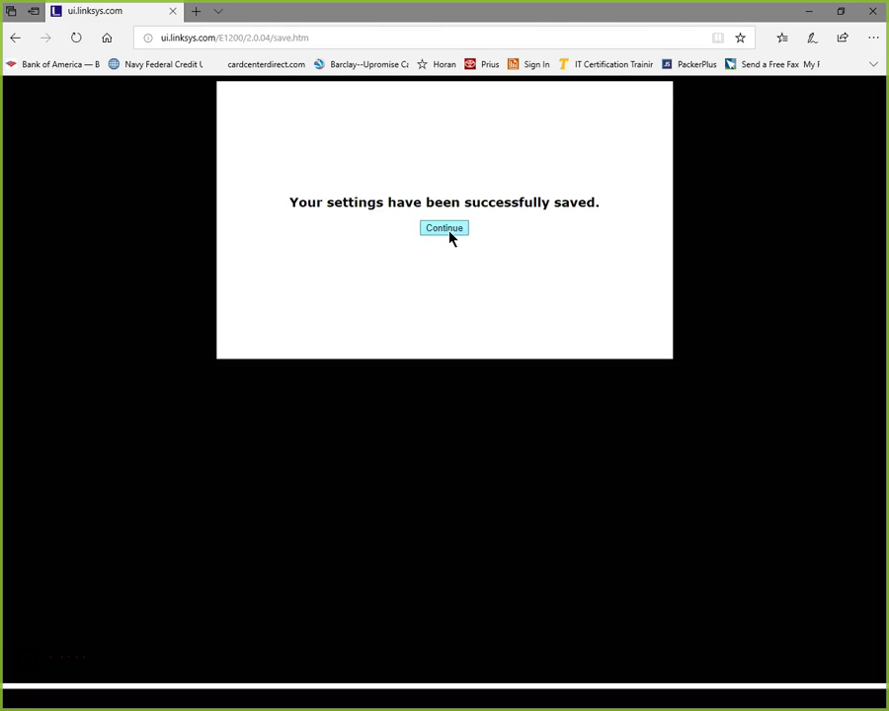
{"action": "left_click", "coordinate": [450, 231]}
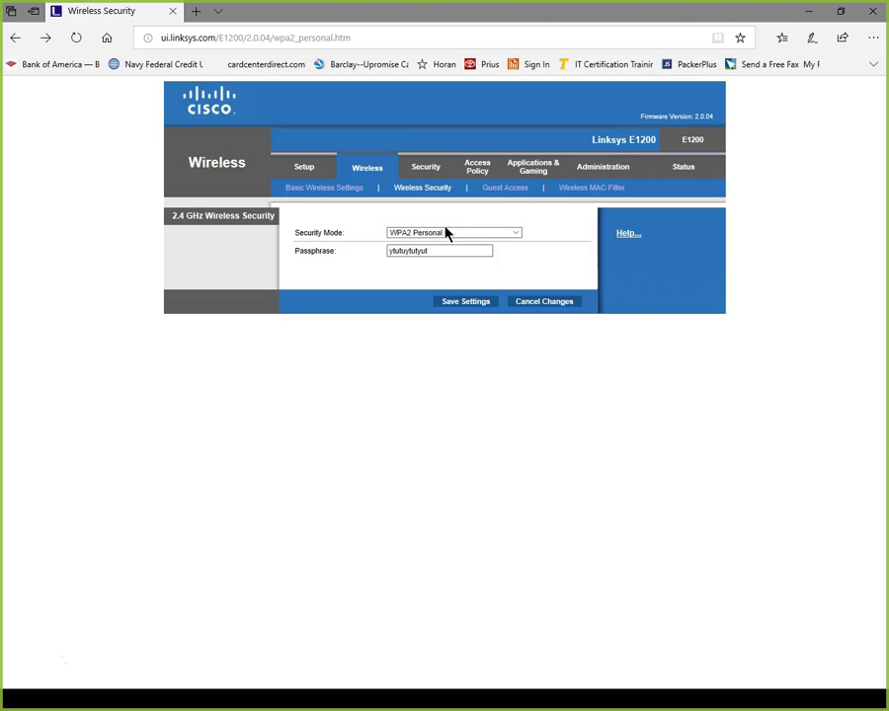
Enable the Wireless MAC Filter, click into MAC 01, then minimize the browser to the slides.
{"action": "left_click", "coordinate": [477, 170]}
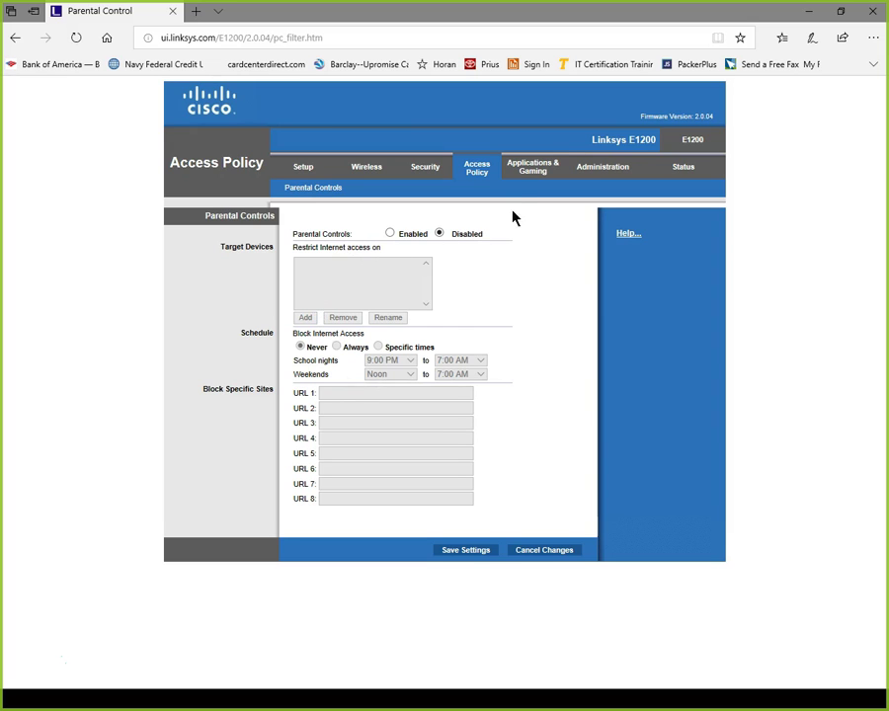
{"action": "left_click", "coordinate": [426, 175]}
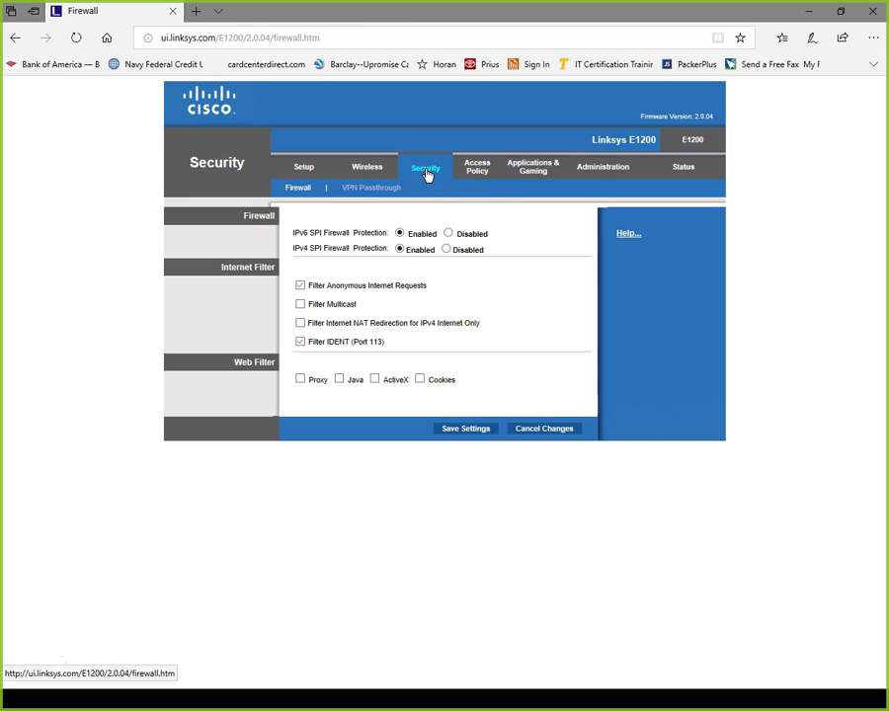
{"action": "left_click", "coordinate": [387, 172]}
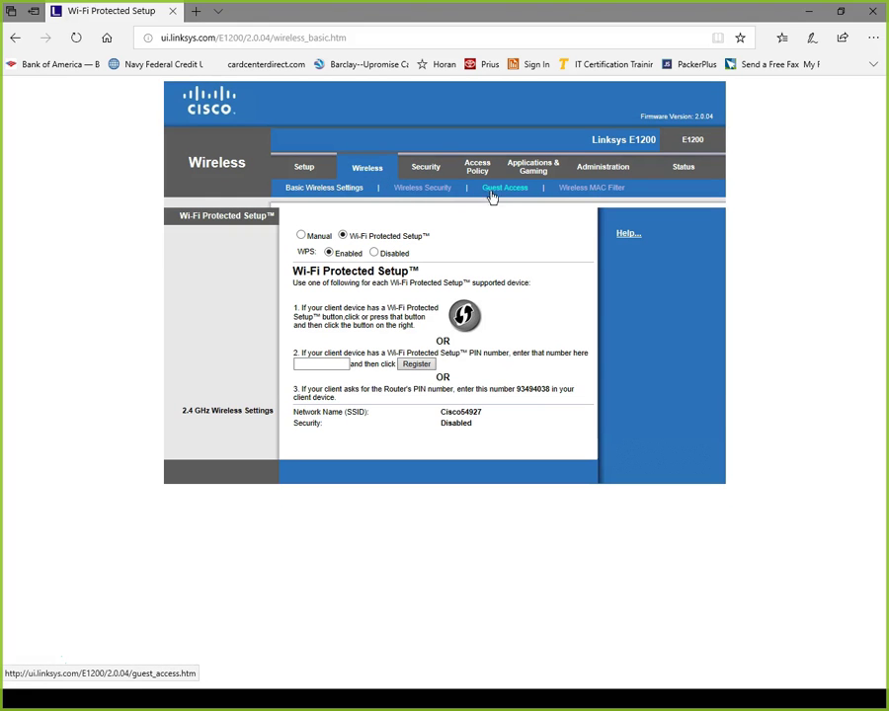
{"action": "left_click", "coordinate": [582, 192]}
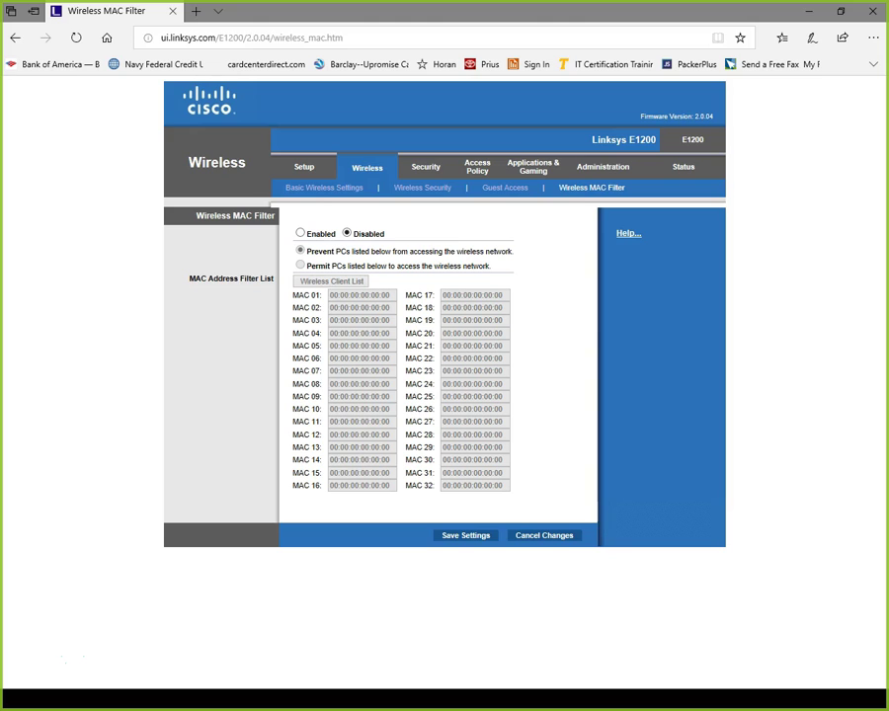
{"action": "left_click", "coordinate": [301, 234]}
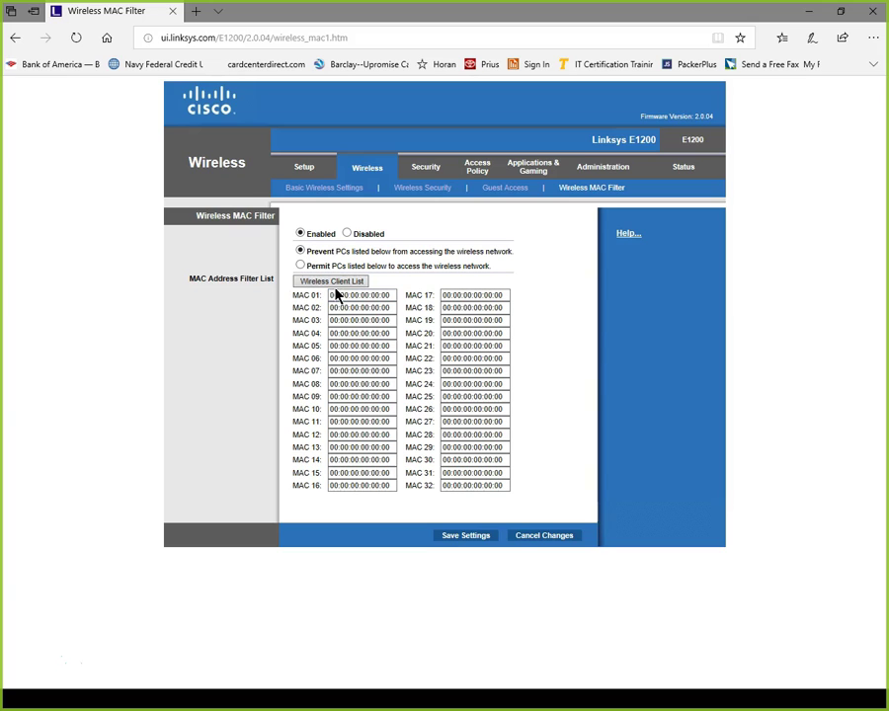
{"action": "left_click", "coordinate": [346, 295]}
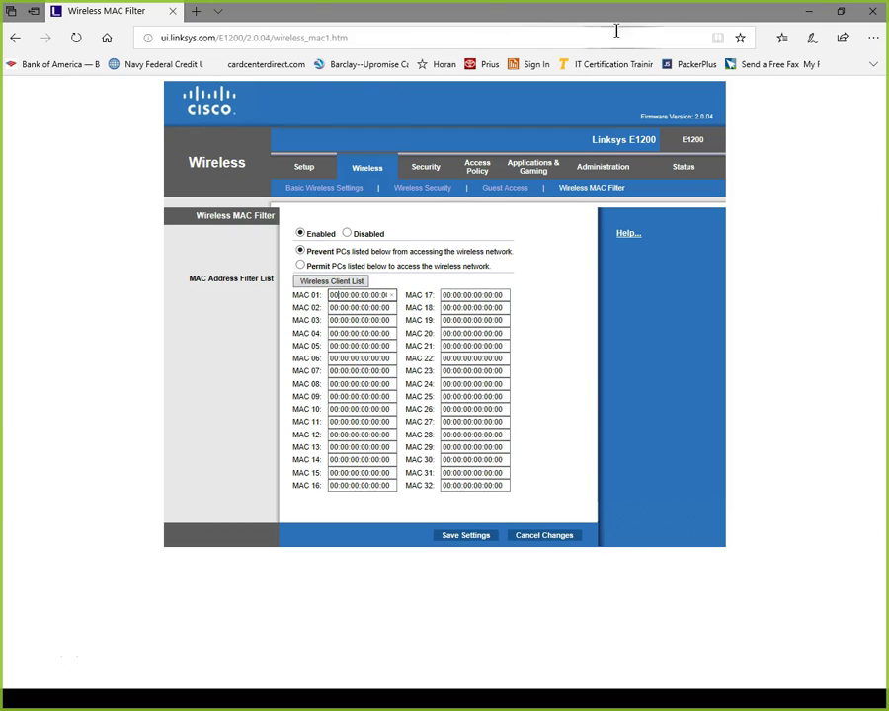
{"action": "left_click", "coordinate": [812, 16]}
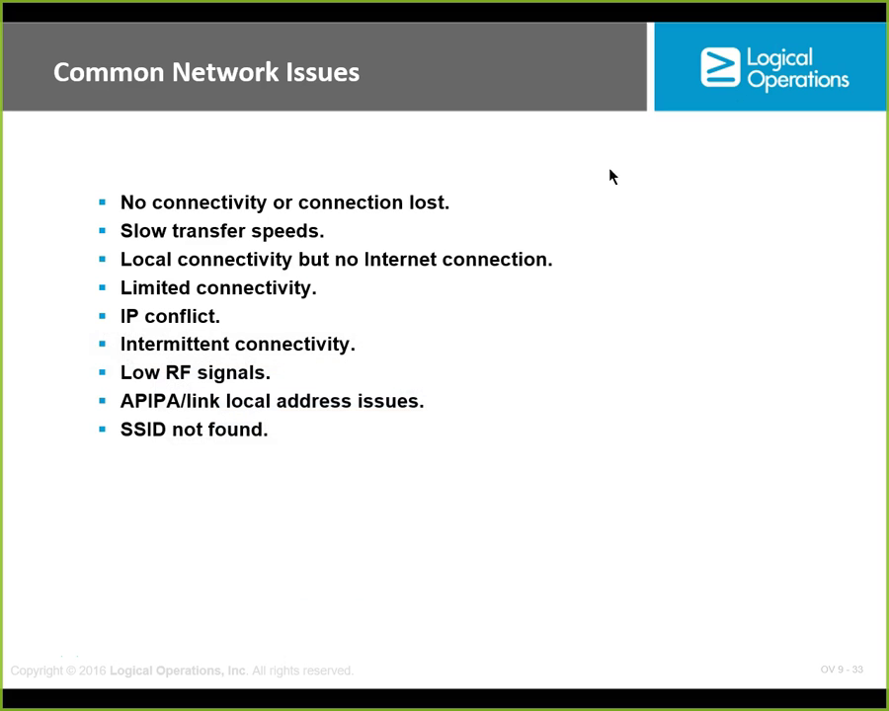